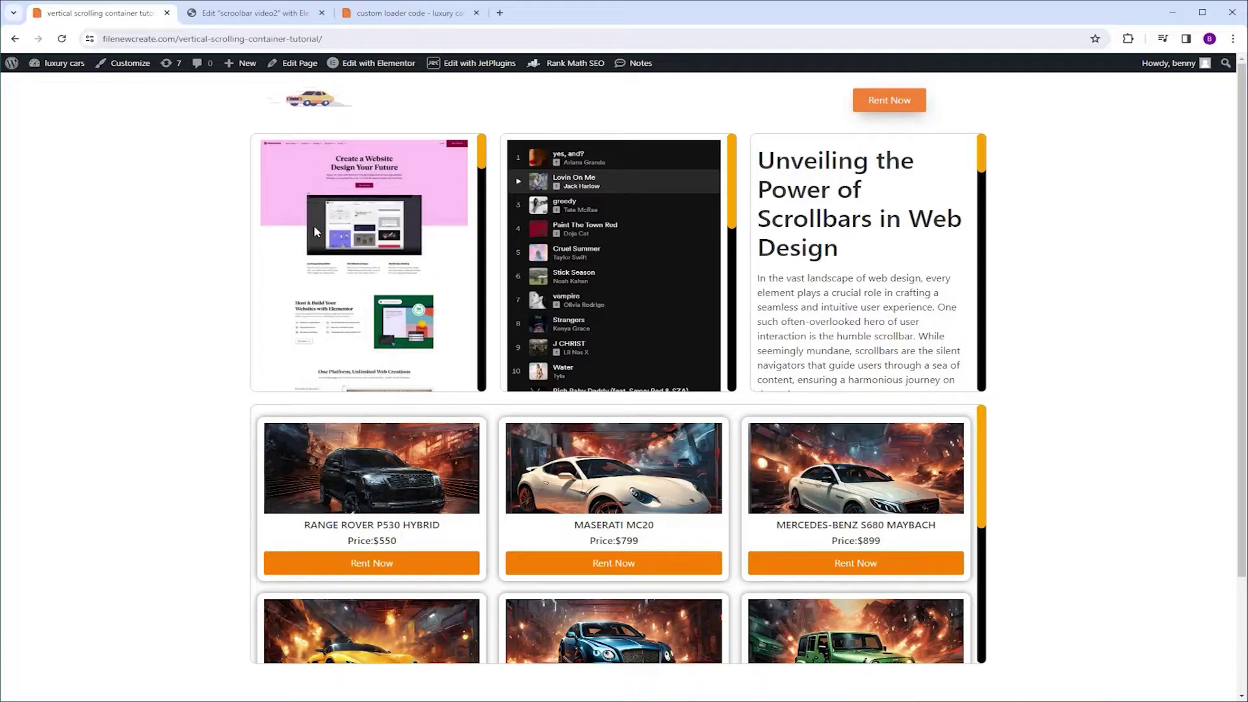
Add a flexbox container to the empty page area and set Justify Content to Center
scroll(315, 226, "down", 10)
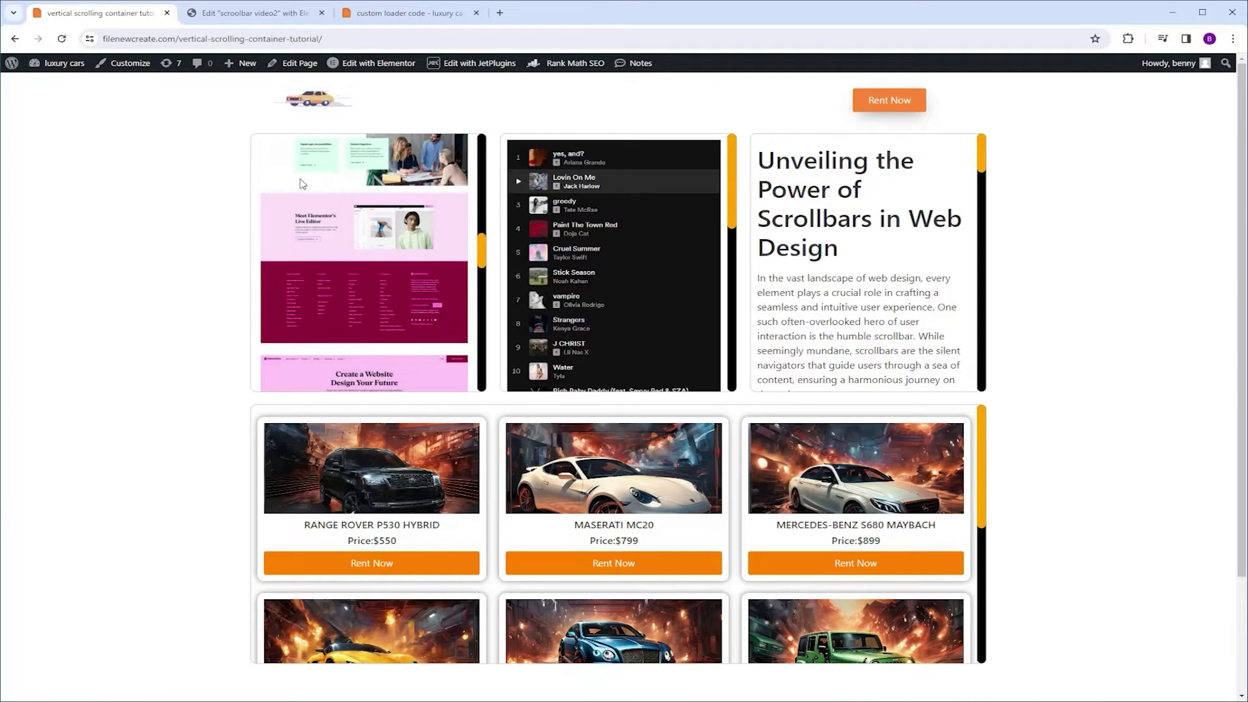
scroll(573, 223, "down", 3)
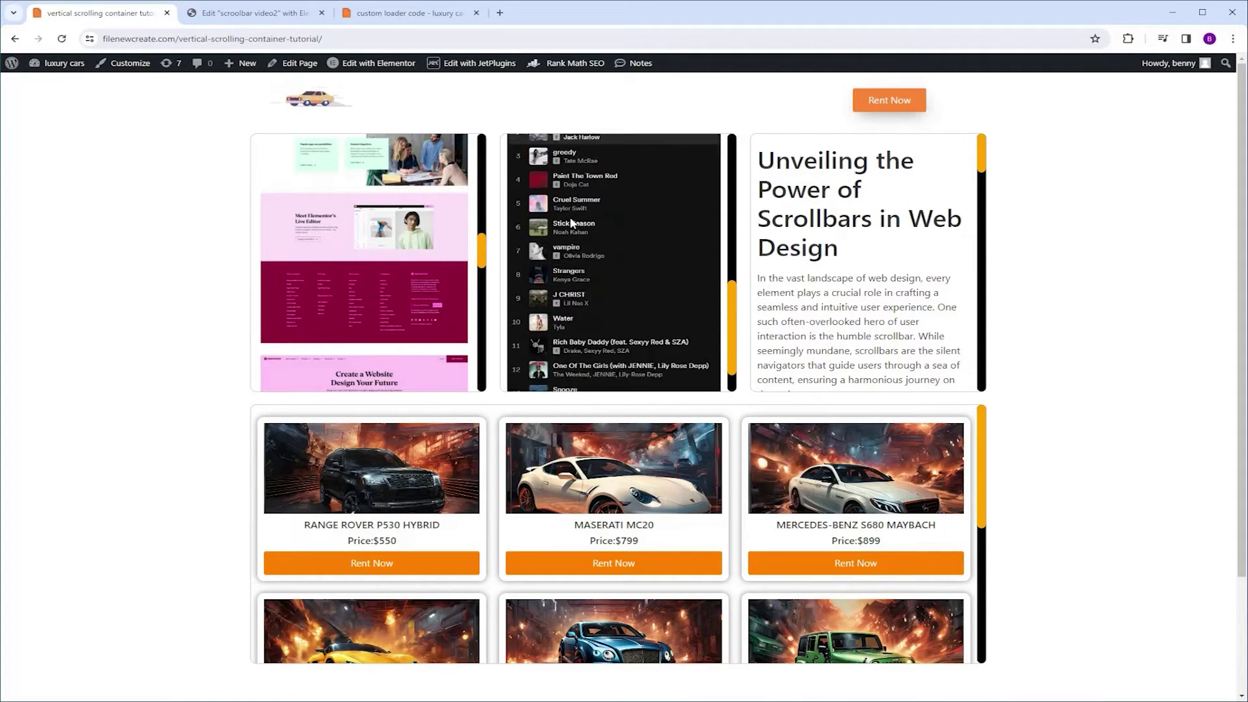
scroll(801, 238, "down", 5)
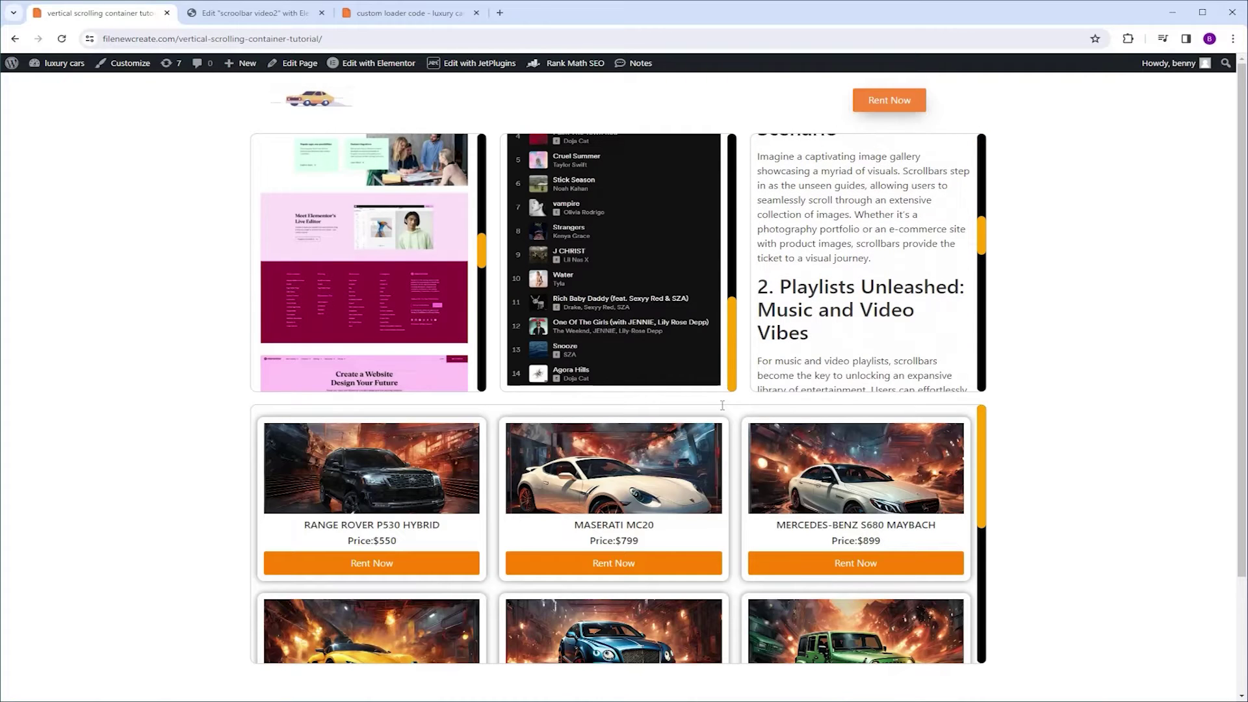
scroll(609, 516, "down", 3)
scroll(610, 517, "down", 2)
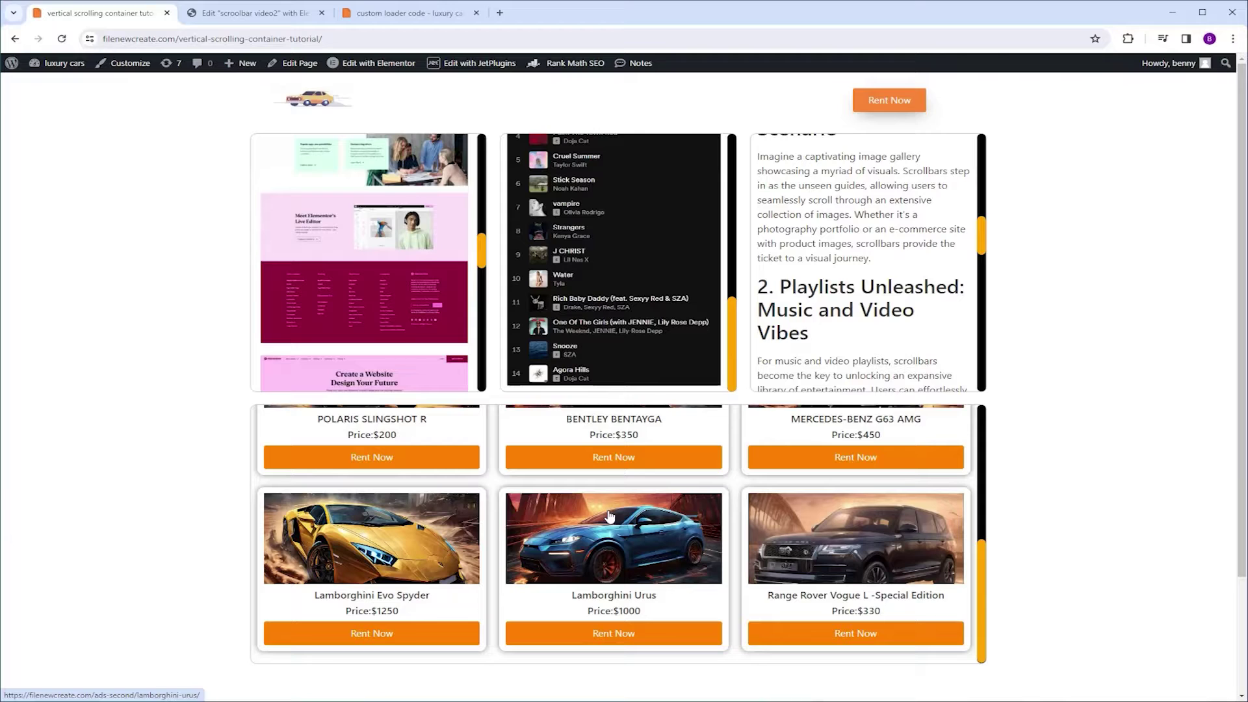
left_click(280, 13)
left_click(760, 240)
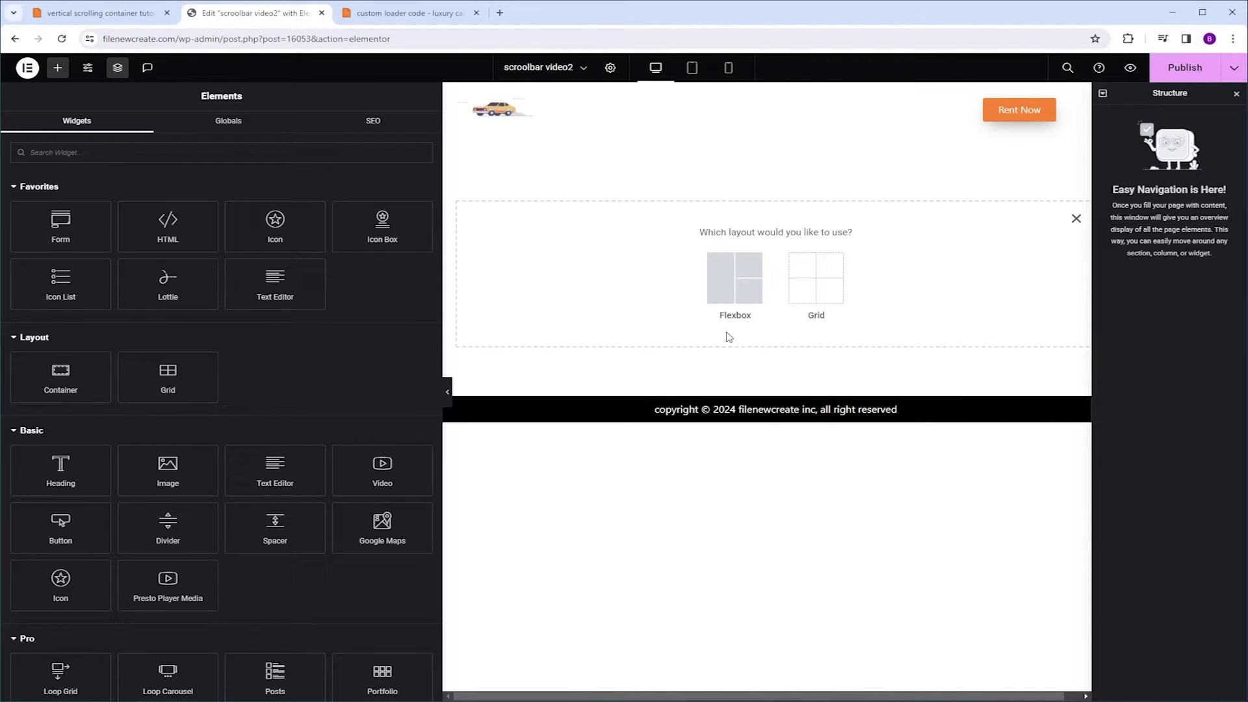
left_click(736, 280)
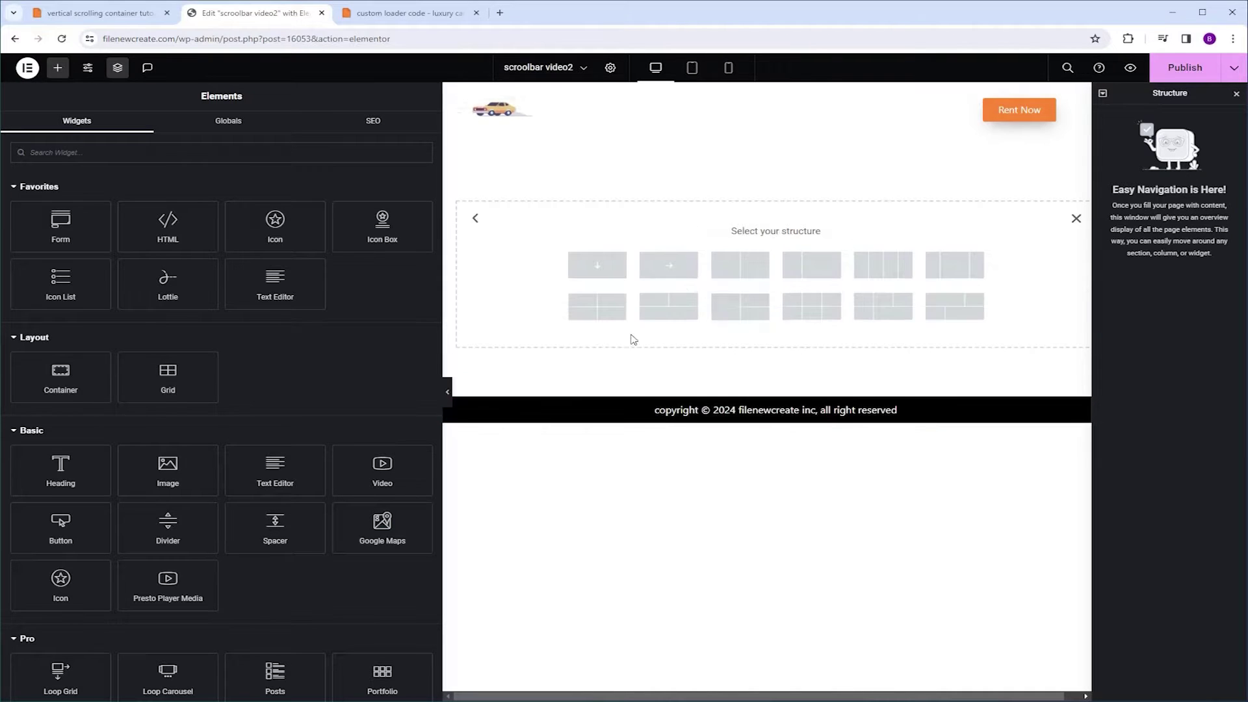
left_click(670, 267)
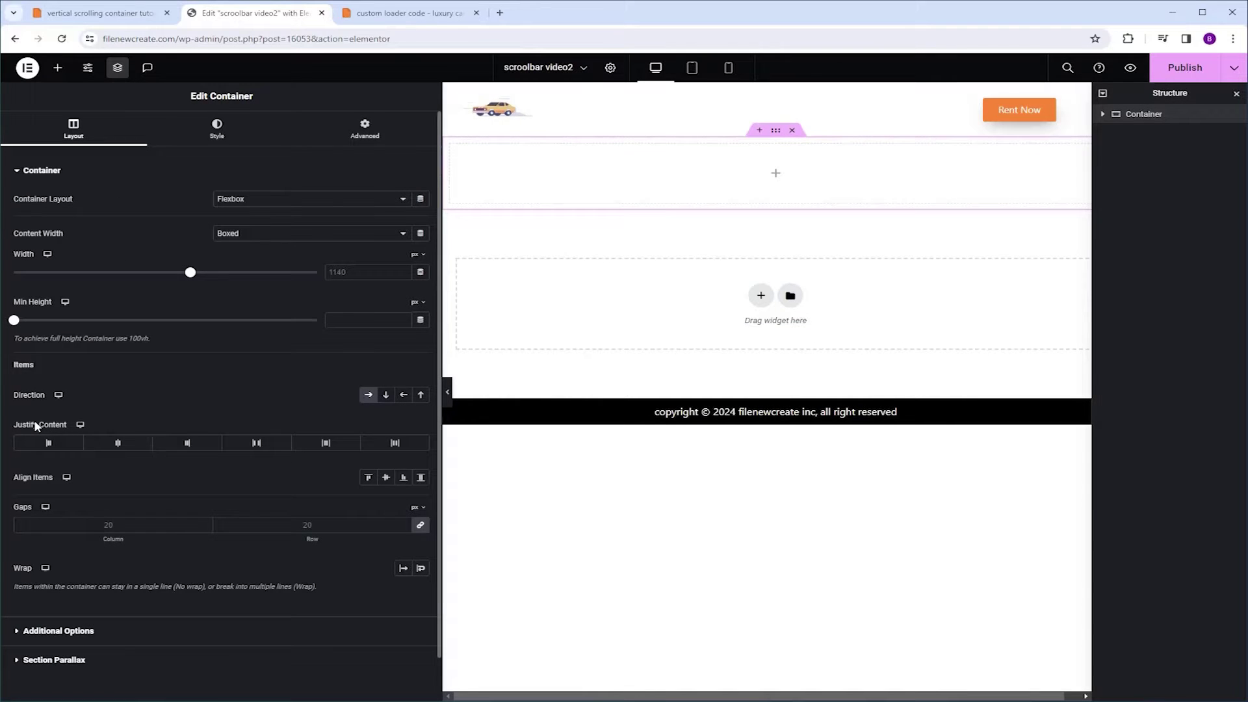
left_click(118, 449)
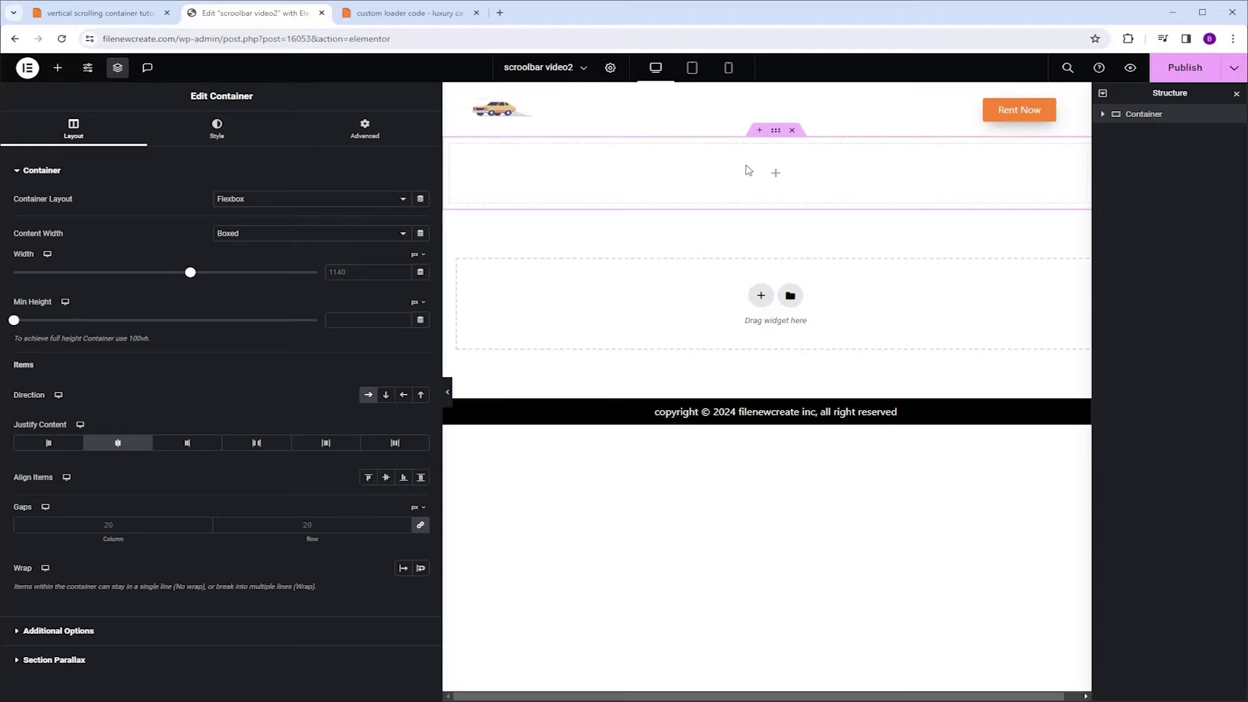
Nest a Container inside it with Full Width content width and Width set to 45%
left_click(59, 67)
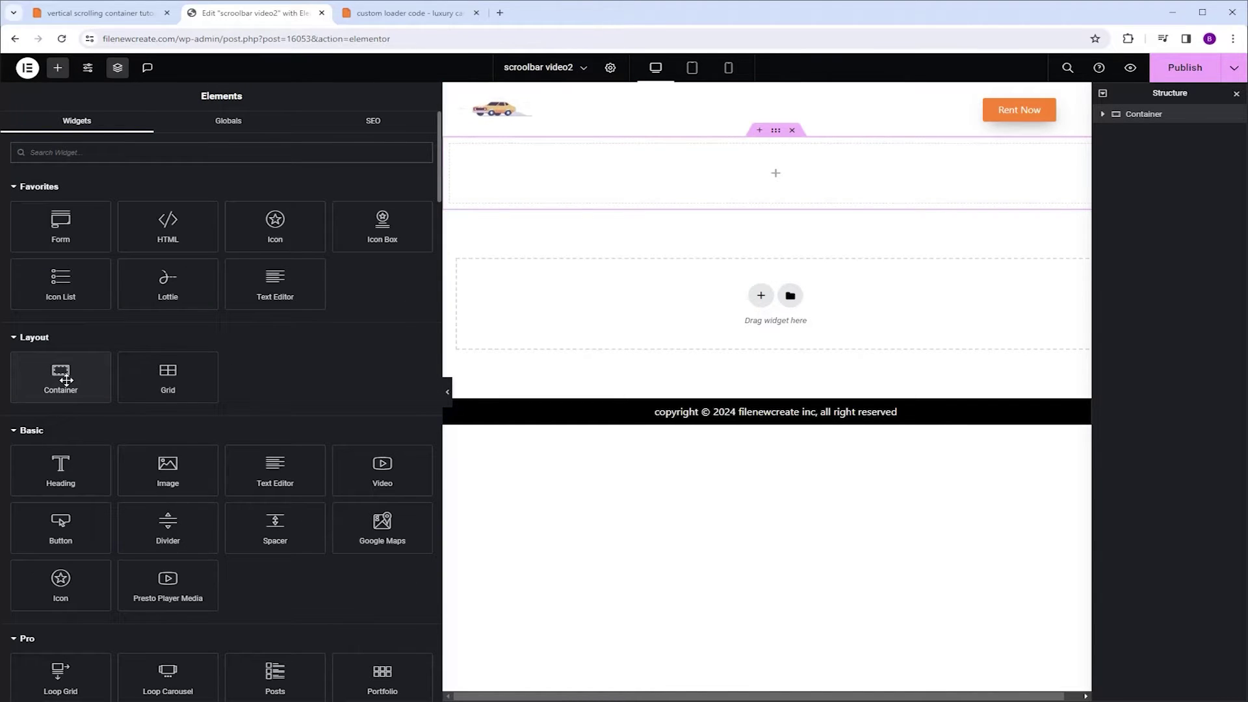
left_click(65, 380)
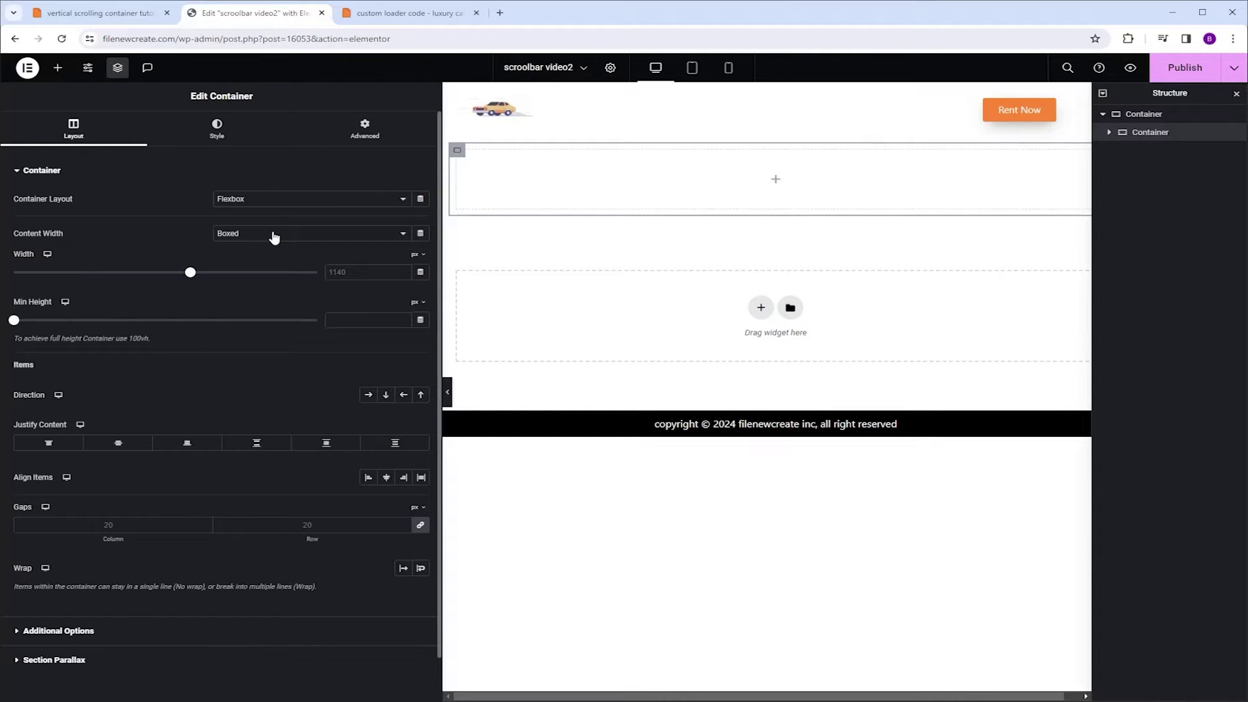
left_click(273, 237)
left_click(263, 256)
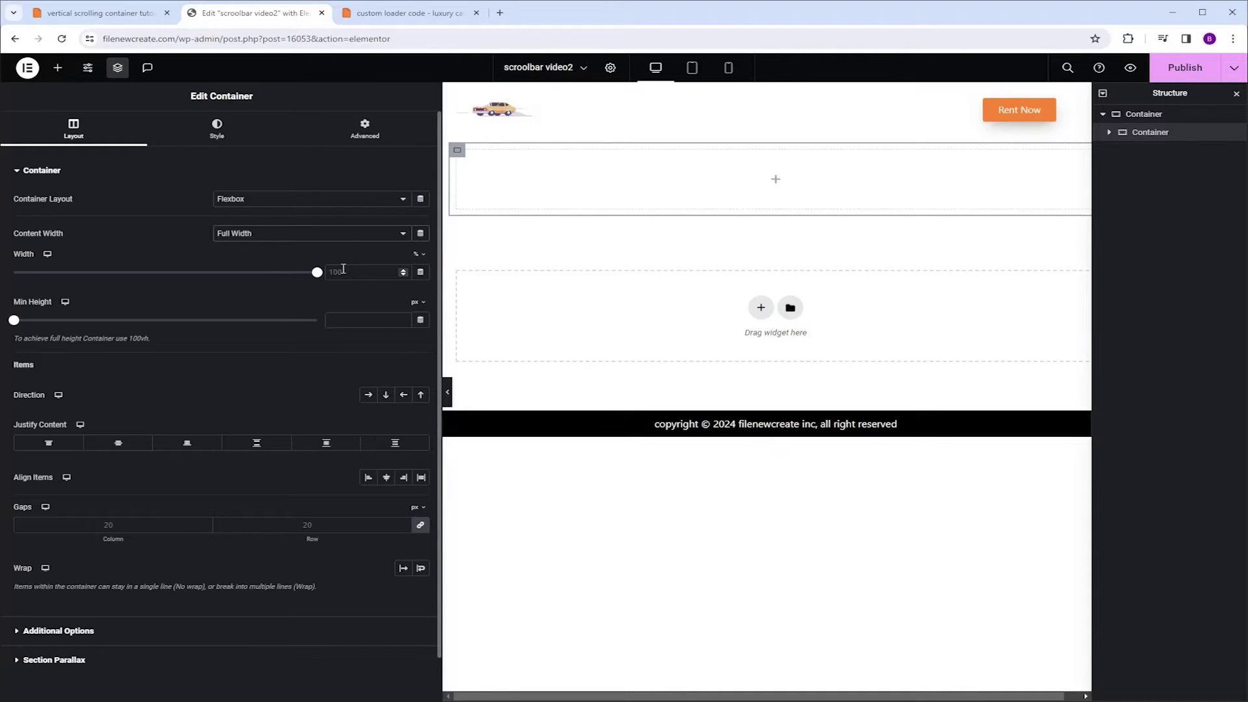
left_click(344, 273)
type("45")
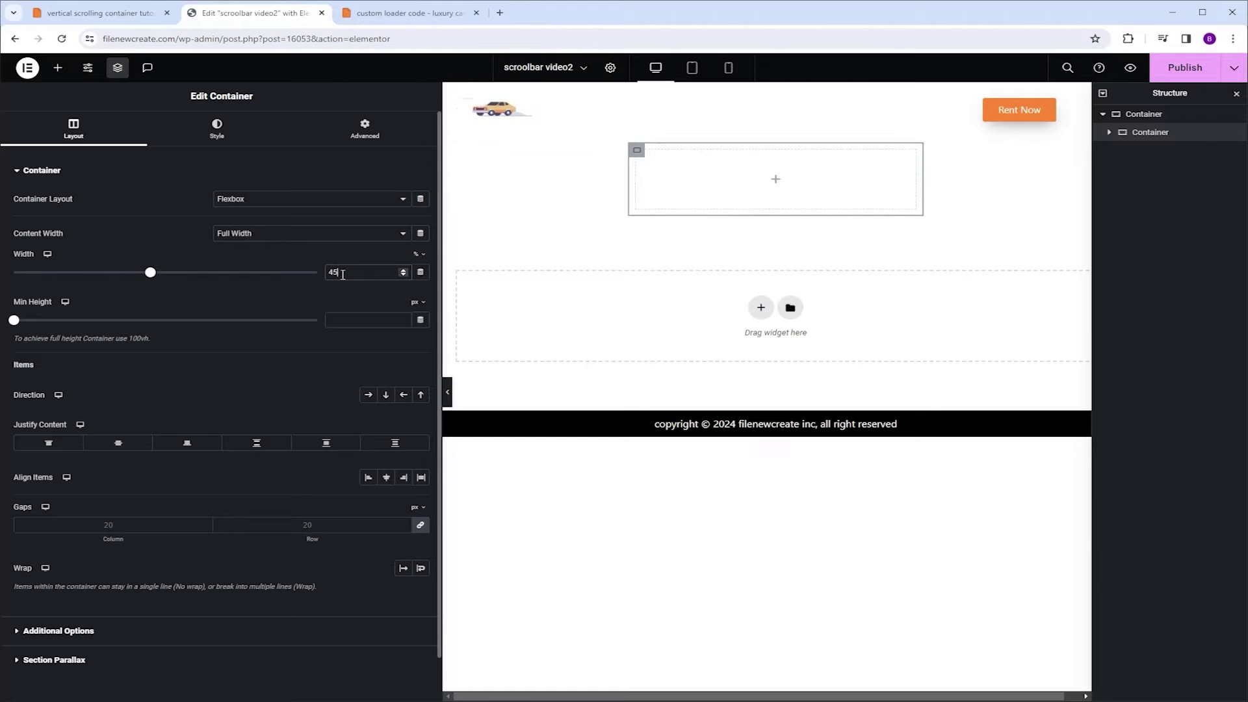
Copy the scrollcon class from the snippets page into the container's Advanced CSS Classes
left_click(417, 17)
scroll(735, 293, "down", 8)
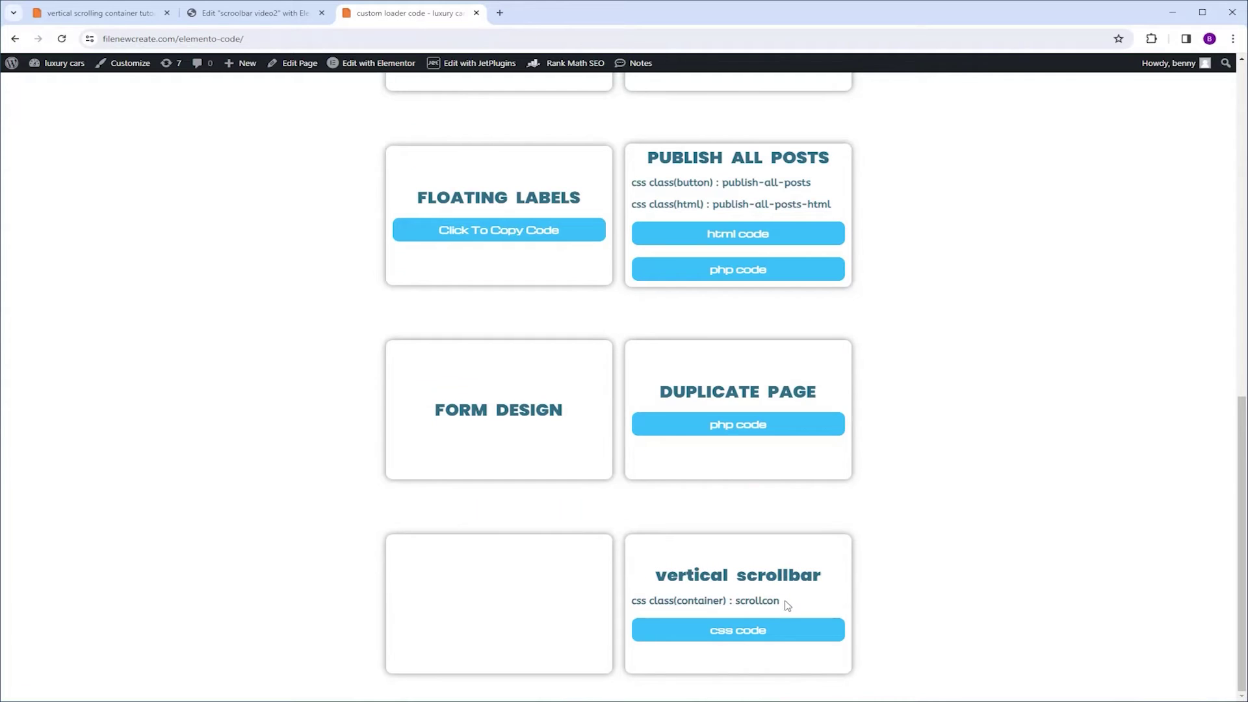
left_click_drag(787, 608, 739, 613)
left_click(287, 13)
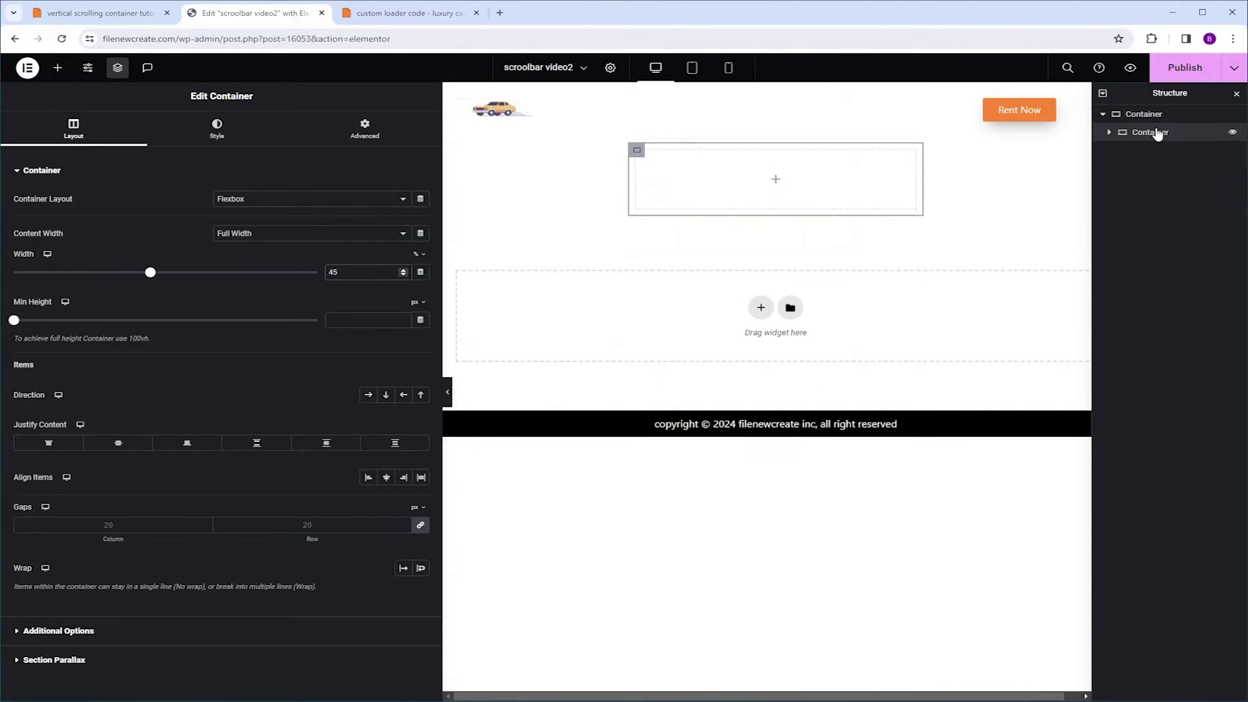
left_click(362, 130)
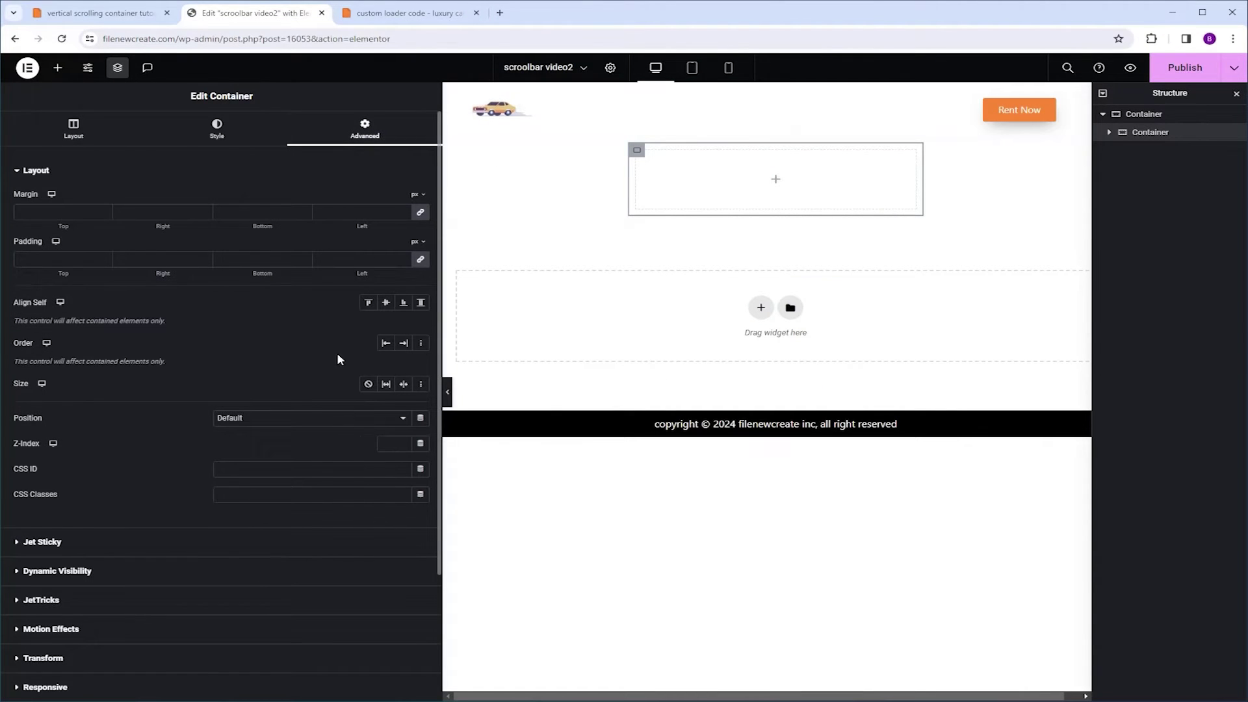
left_click(305, 498)
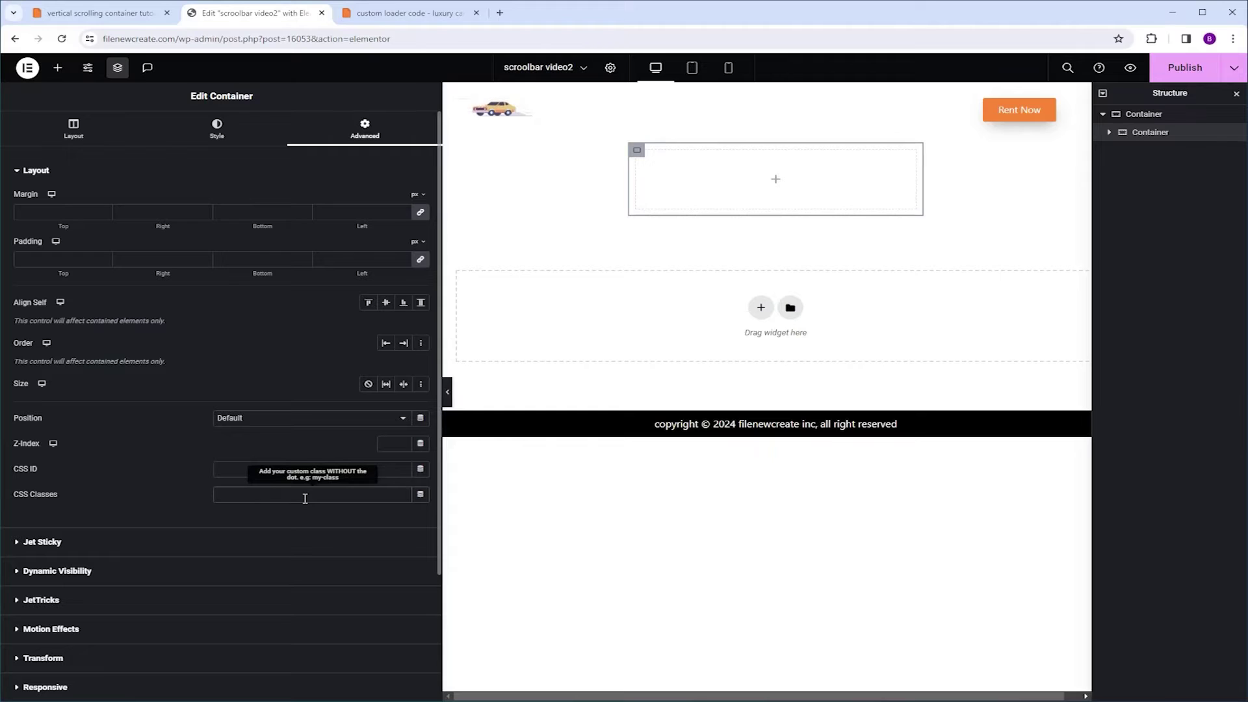
type("scrollcon")
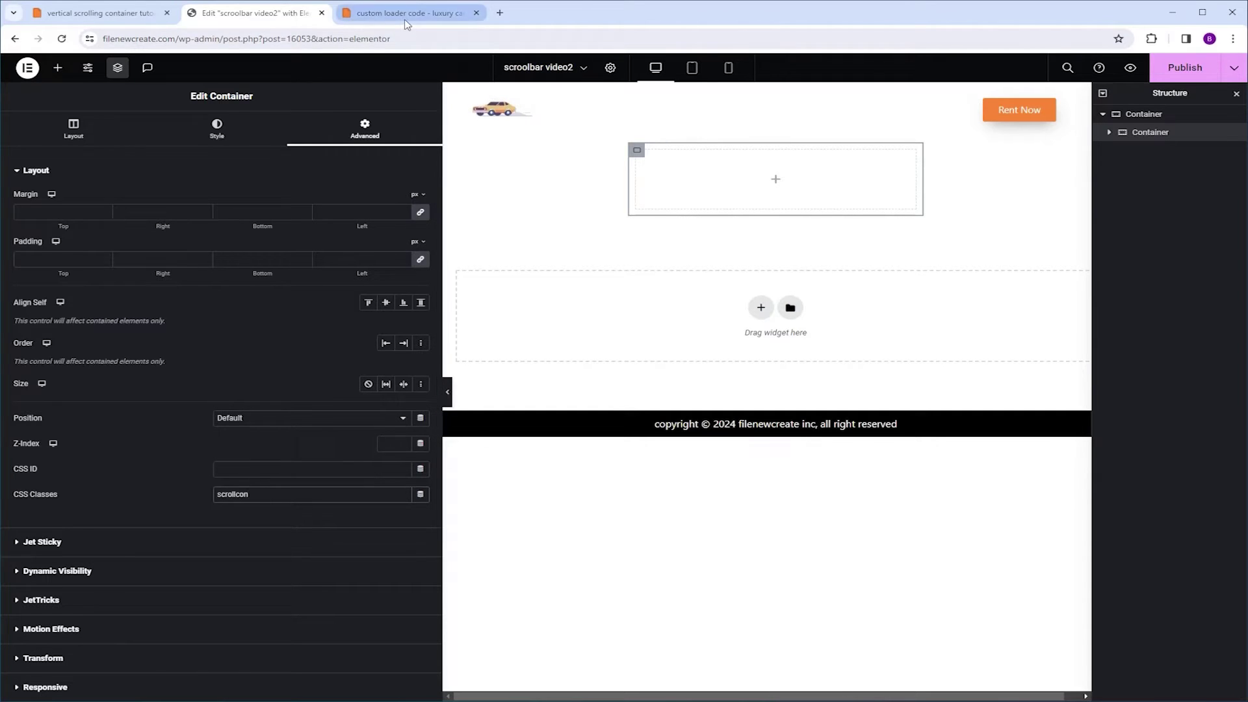
Copy the vertical scrollbar CSS code and paste it into the container's Custom CSS
left_click(406, 20)
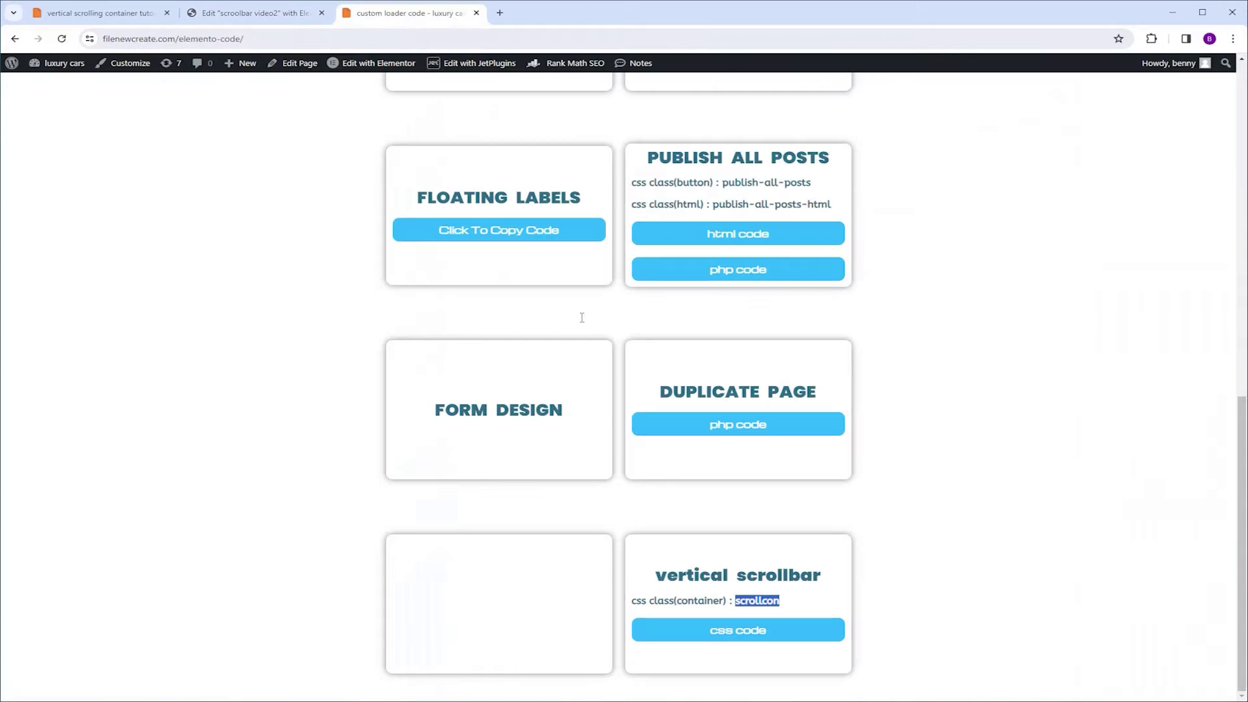
left_click(744, 634)
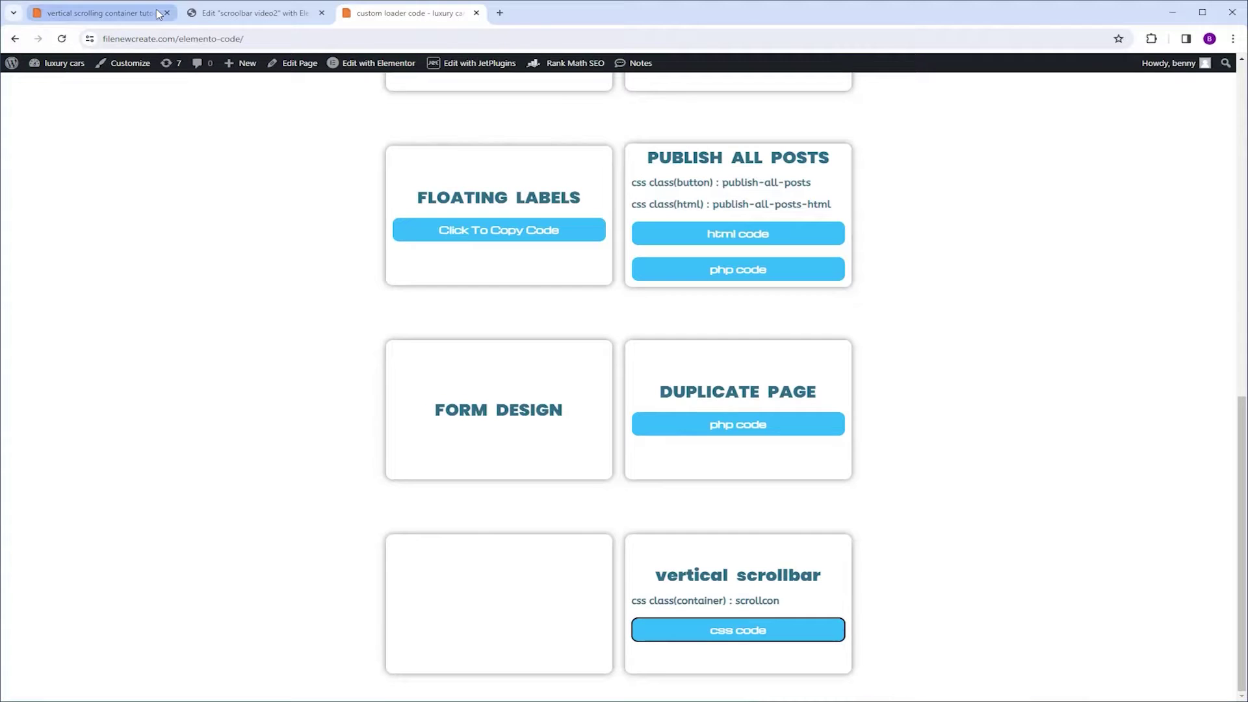
left_click(224, 10)
scroll(245, 510, "down", 3)
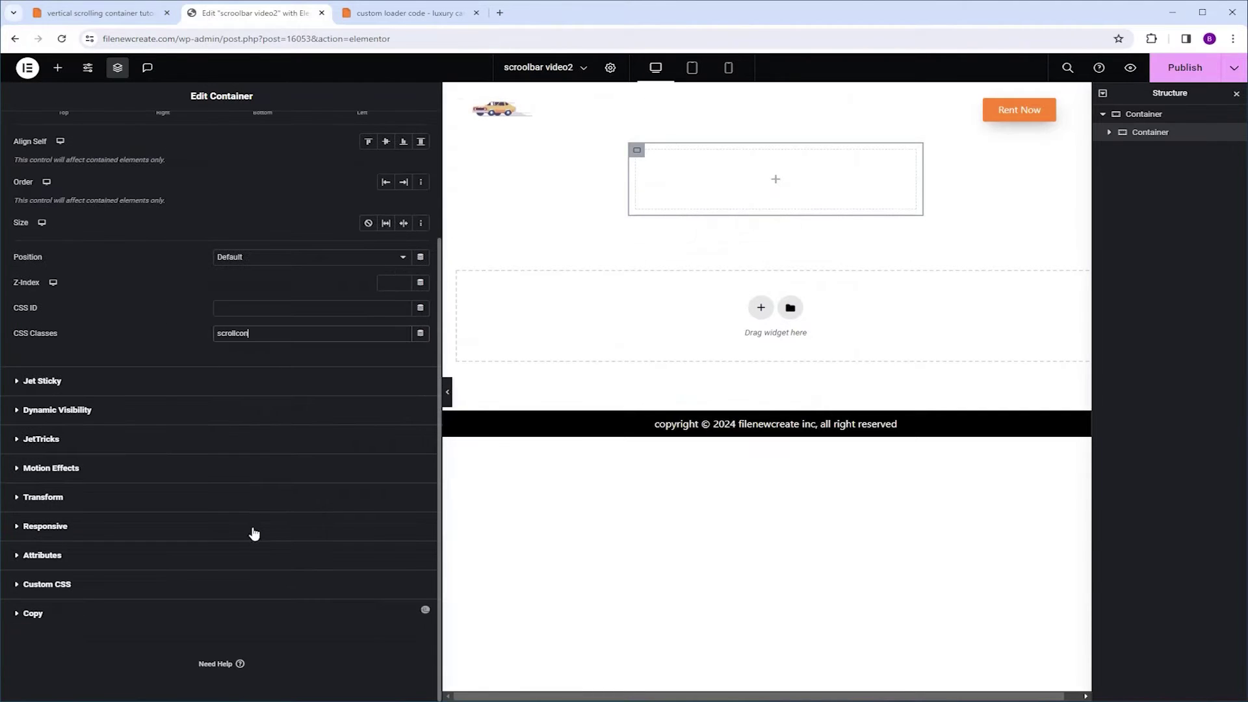
left_click(253, 597)
left_click(162, 482)
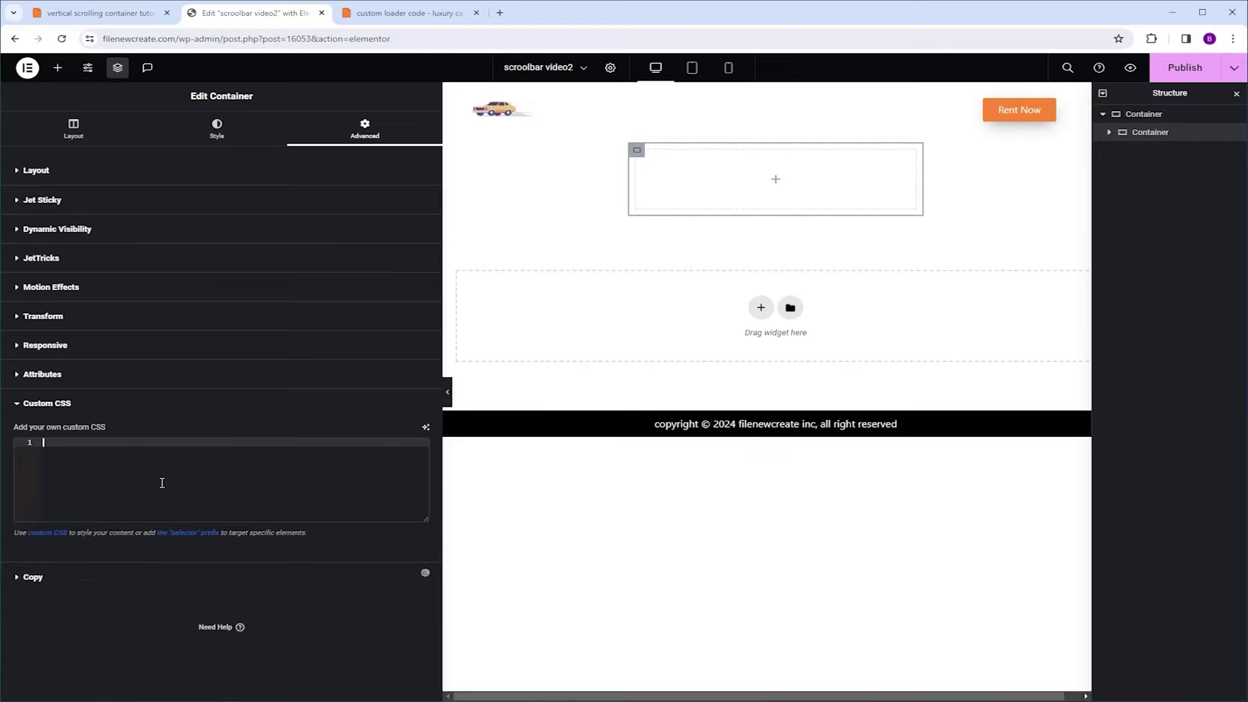
type(".scrollcon {   max-height: 40vh; /* Set the maximum height of the container to 60% of the viewport height */   overflow-x: hidden;/* Prevent horizontal scrolling */   overflow-y: scroll;/* Enable vertical scrolling within the container when content exceeds its height */   border: 1px solid #ccc; /* Border style for the container */   border-radius: 10px; /* Applies a border-radius to the scrollbar track */ }  .scrollcon::-webkit-scrollbar {   width: 14px;/* Sets the width of the scrollbar */ }  .scrollcon::-webkit-scrollbar-track {   background: BLACK; /* Sets the background color of the scrollbar track */   border-radius: 10px; /* Applies a border-radius to the scrollbar track */ }  .scrollcon::-webkit-scrollbar-thumb {   background: blue; /* Sets the background color of the scrollbar thumb */   border-radius: 10px; /* Applies a border-radius to the scrollbar thumb */ }")
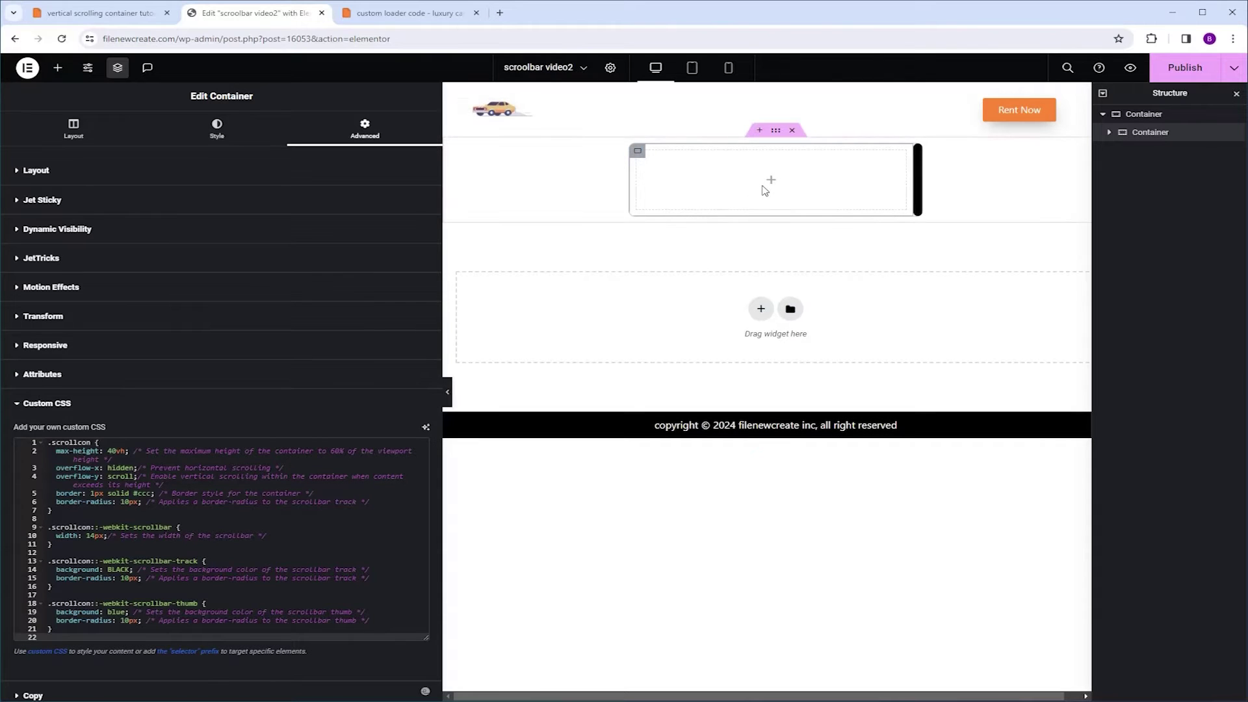
left_click(58, 71)
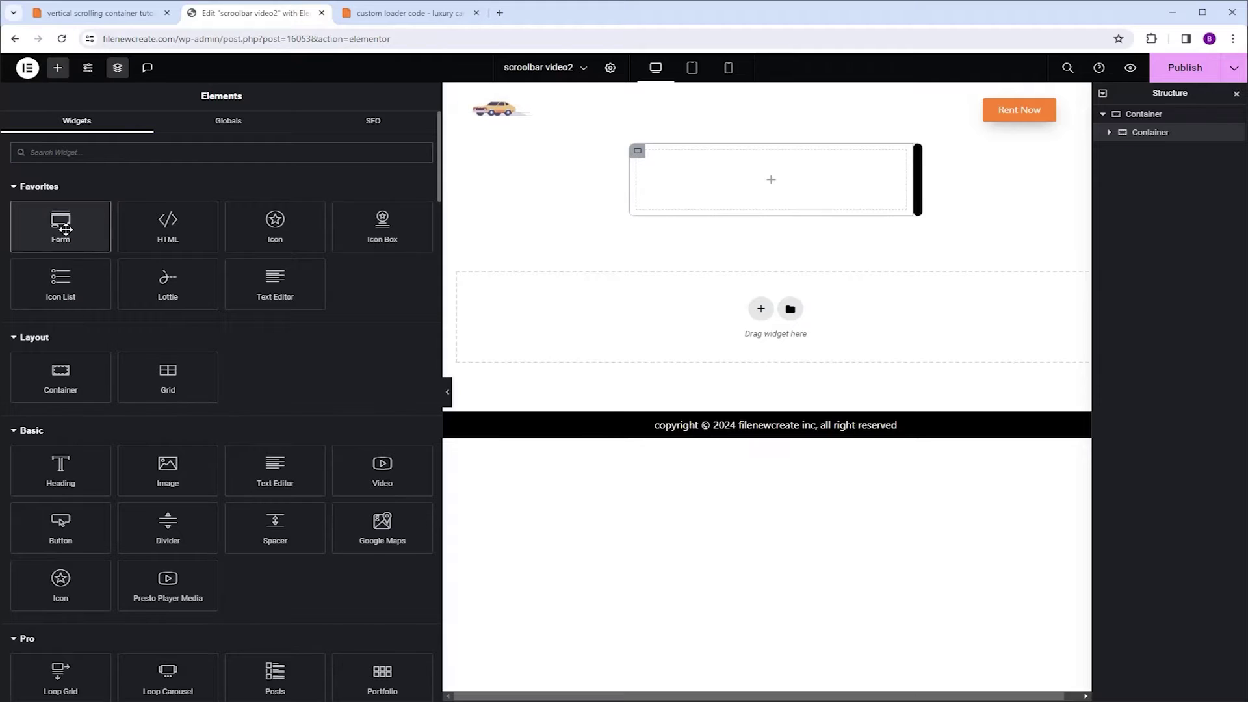
Drop a Form widget into the inner scrollcon container, then reselect the container
left_click_drag(65, 229, 774, 189)
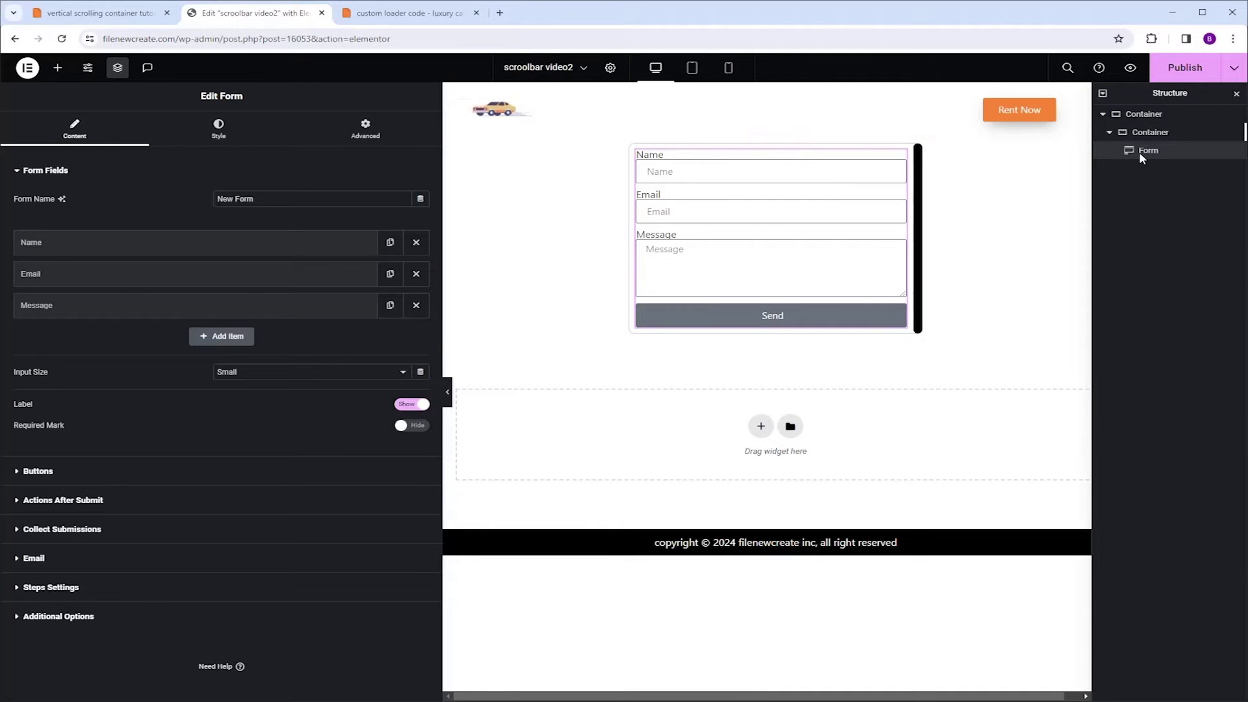
left_click(1162, 134)
scroll(245, 440, "down", 3)
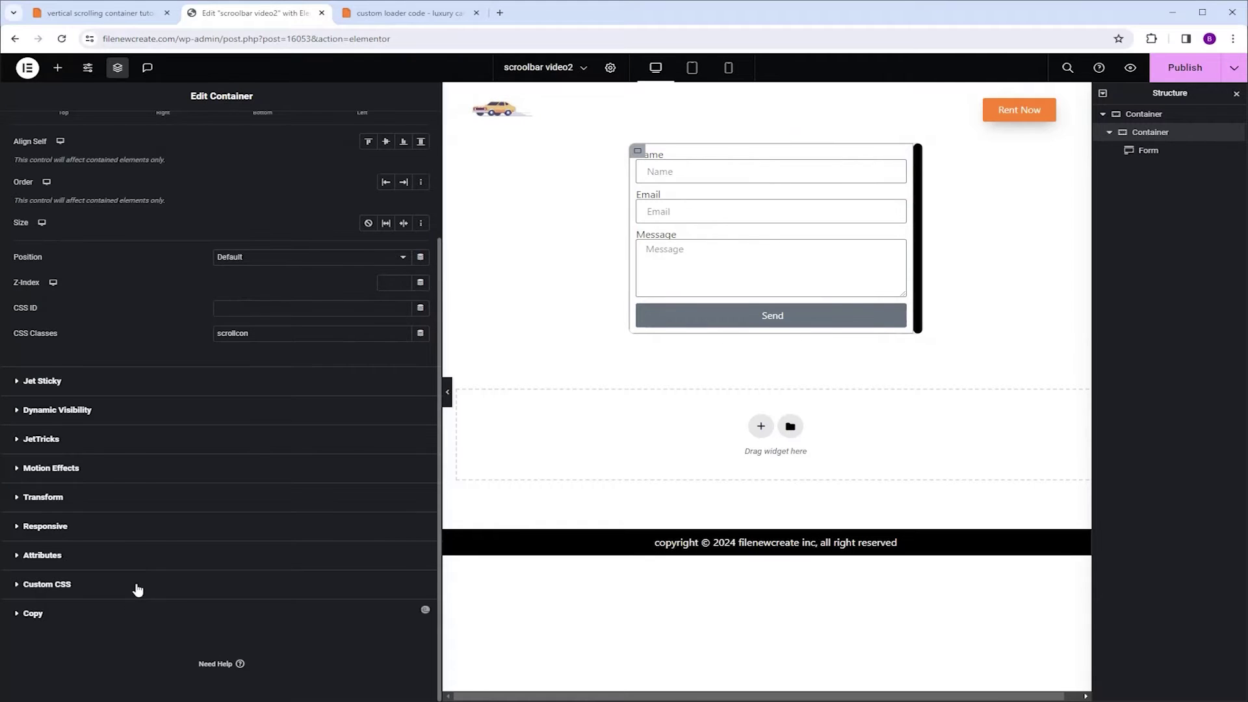
Test the container's max-height at 20vh in Custom CSS, restore 40vh, then select the Form
left_click(137, 590)
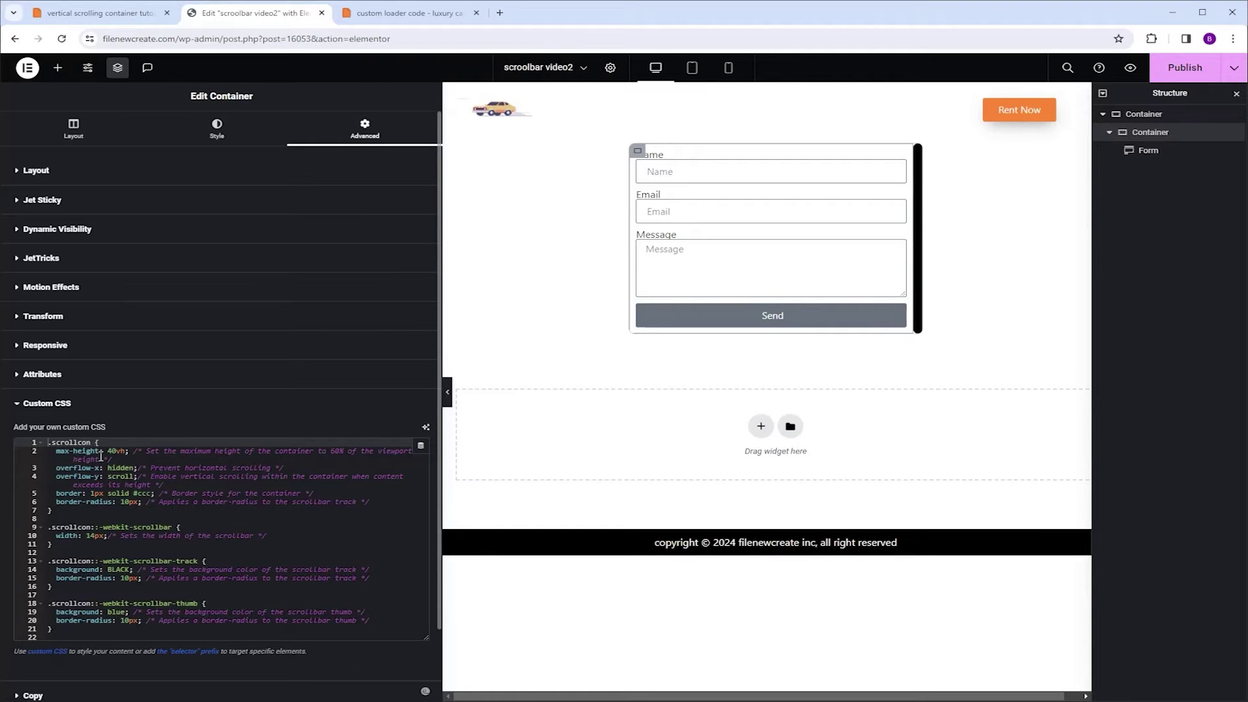
left_click(112, 450)
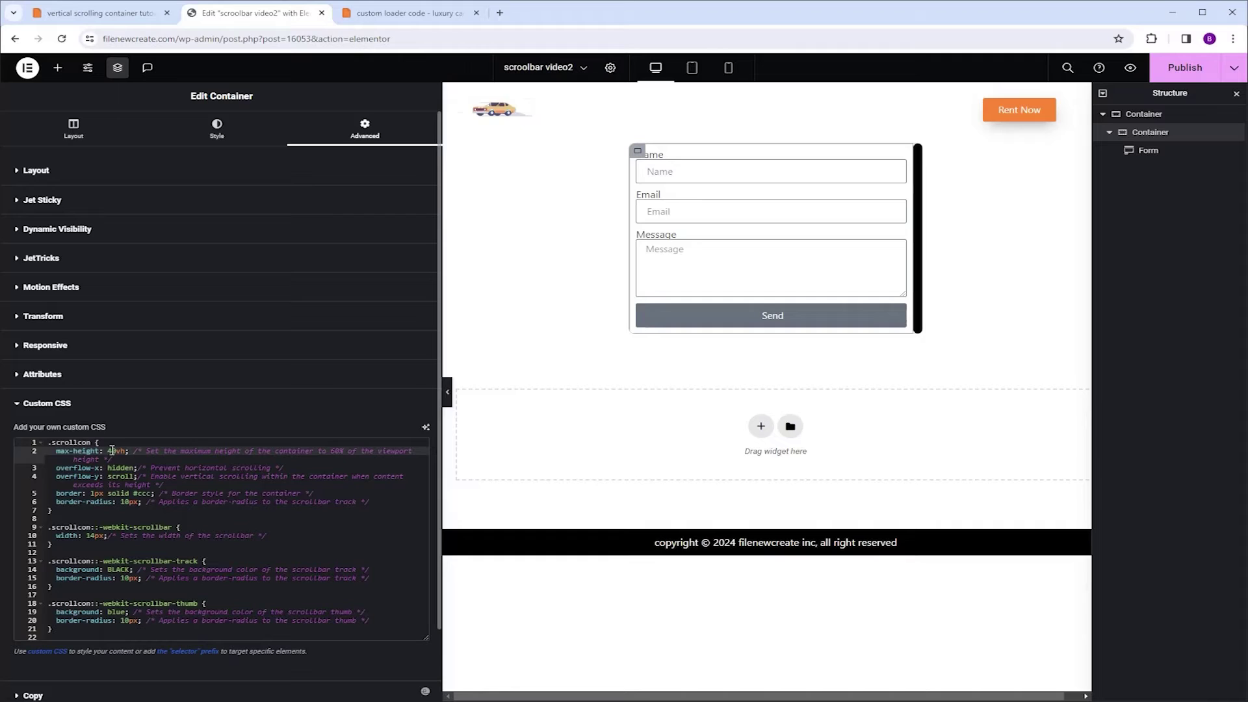
key("BackSpace")
type("2")
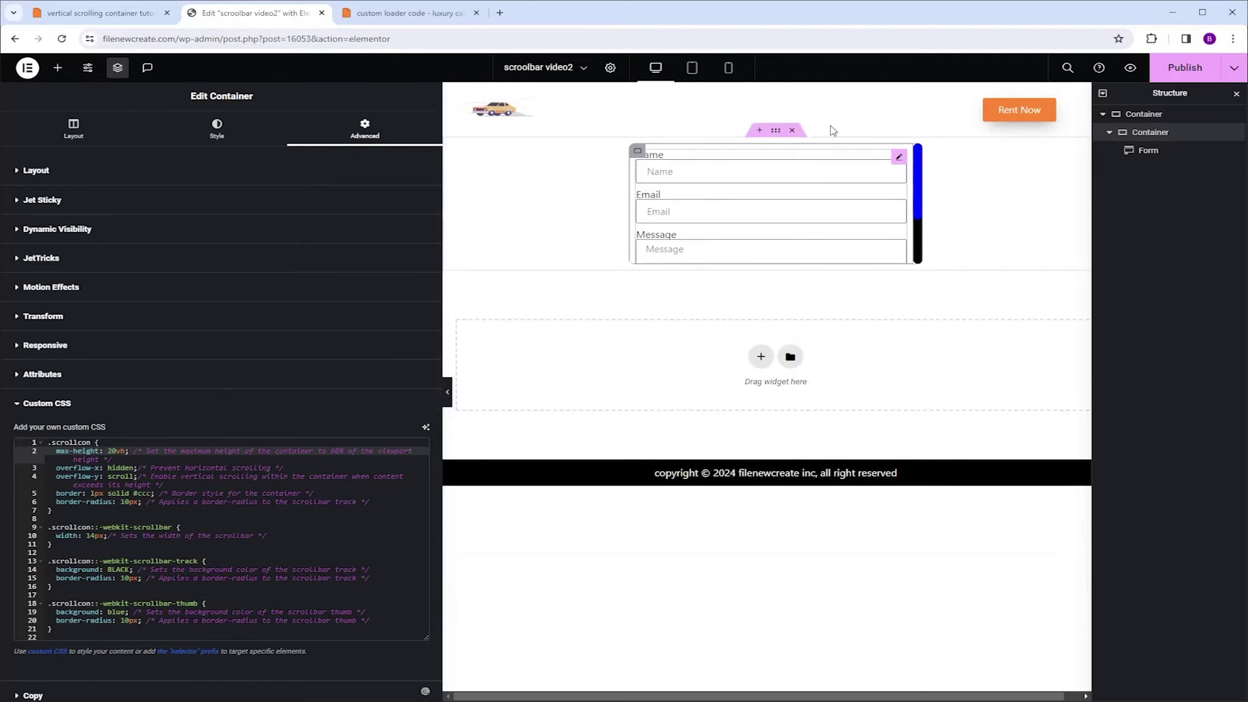
key("BackSpace")
type("4")
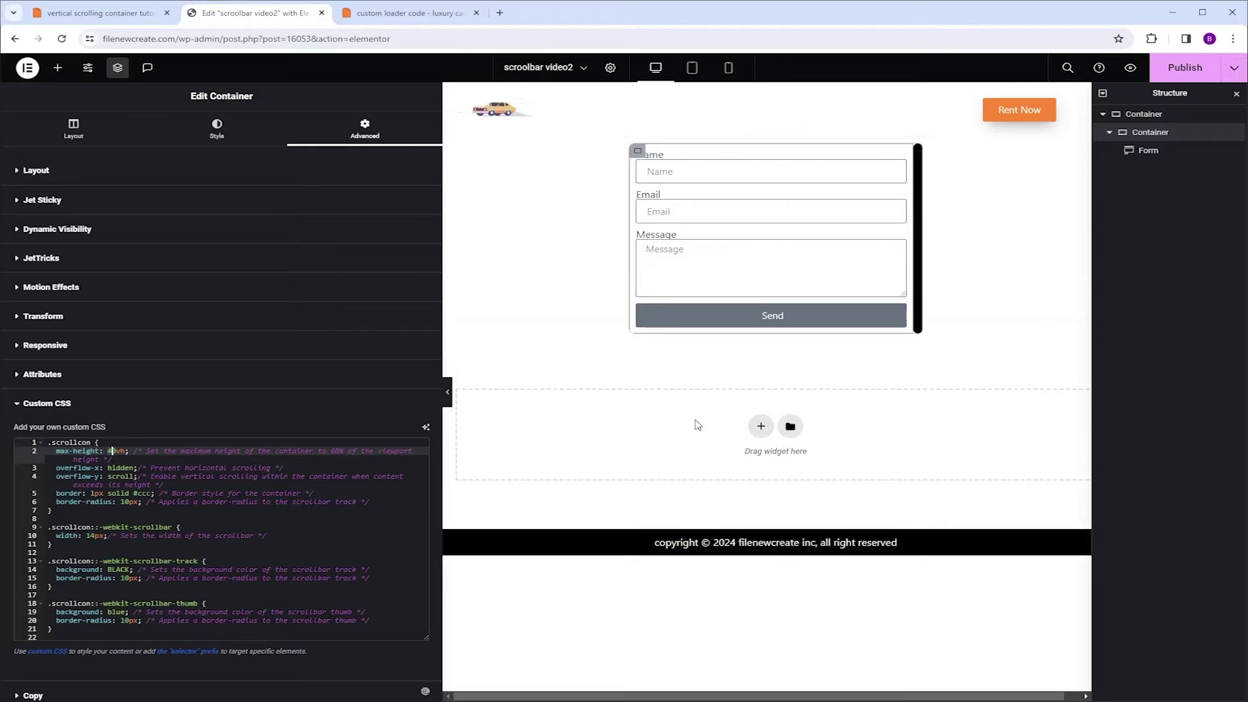
left_click(1145, 151)
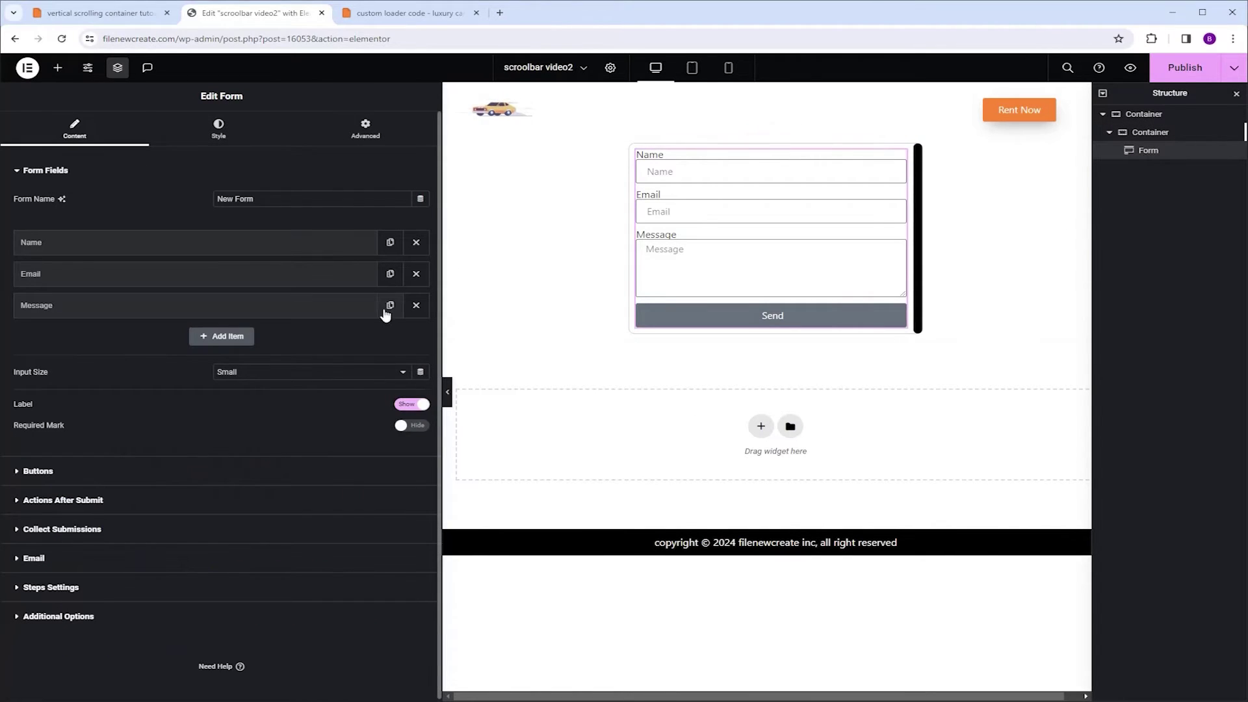
Duplicate the Message field three times so the form overflows and scrolls within the container
left_click(390, 306)
left_click(390, 306)
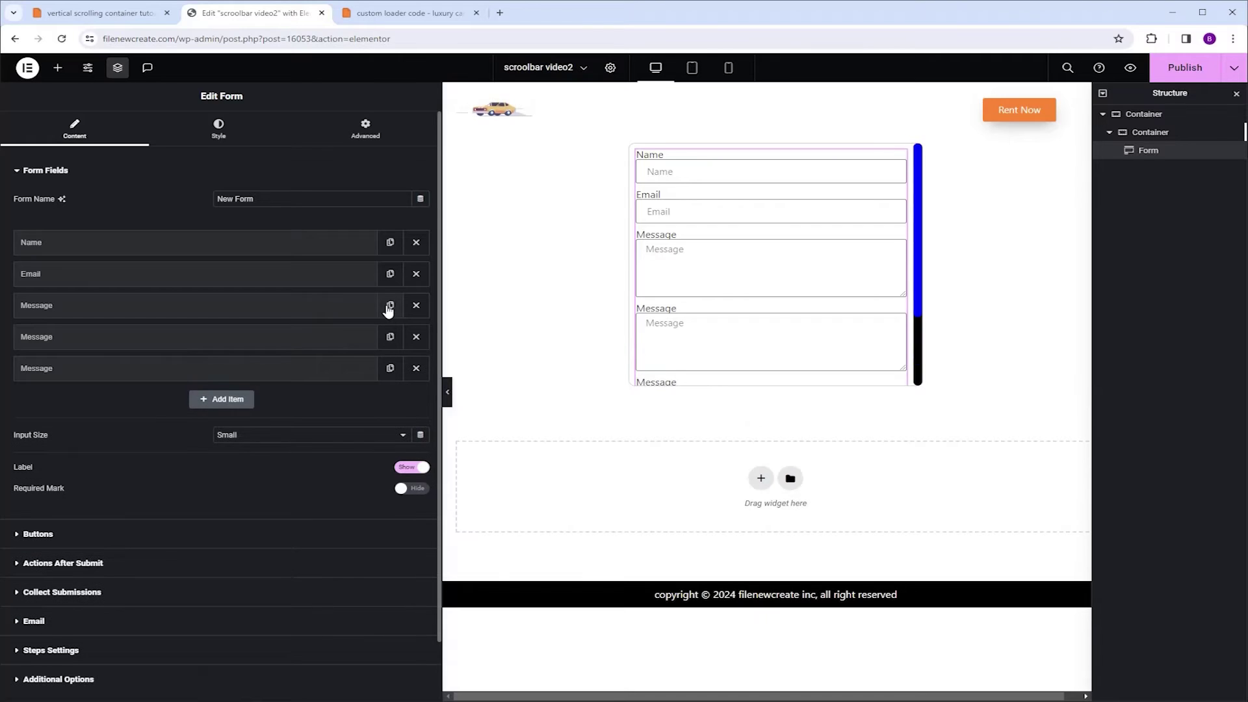
left_click(390, 306)
scroll(768, 235, "down", 3)
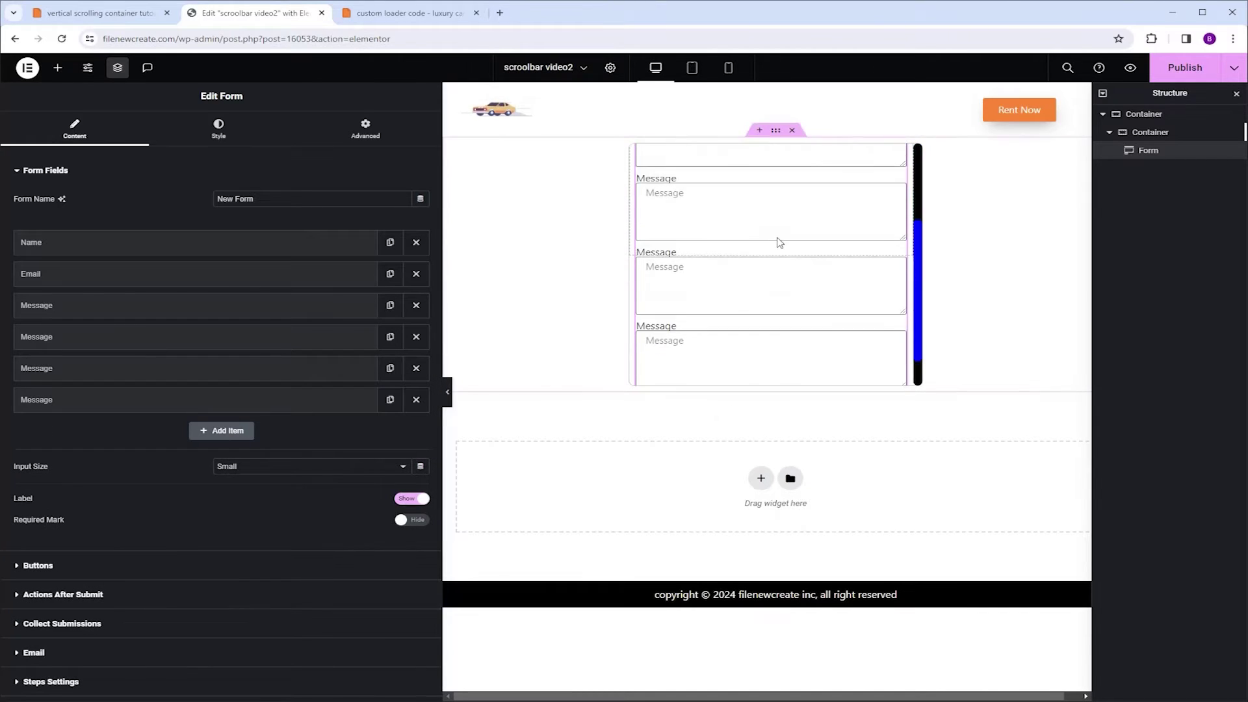
scroll(774, 237, "up", 3)
scroll(777, 234, "down", 3)
scroll(777, 234, "up", 3)
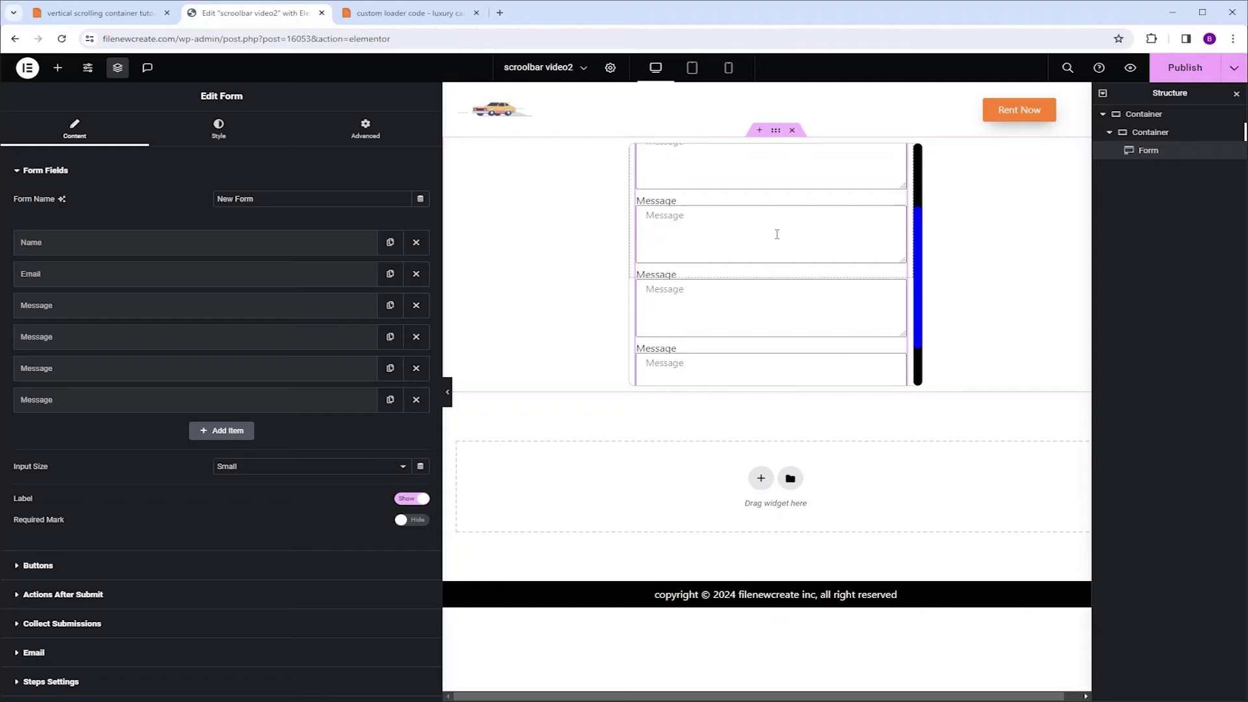
left_click(1136, 137)
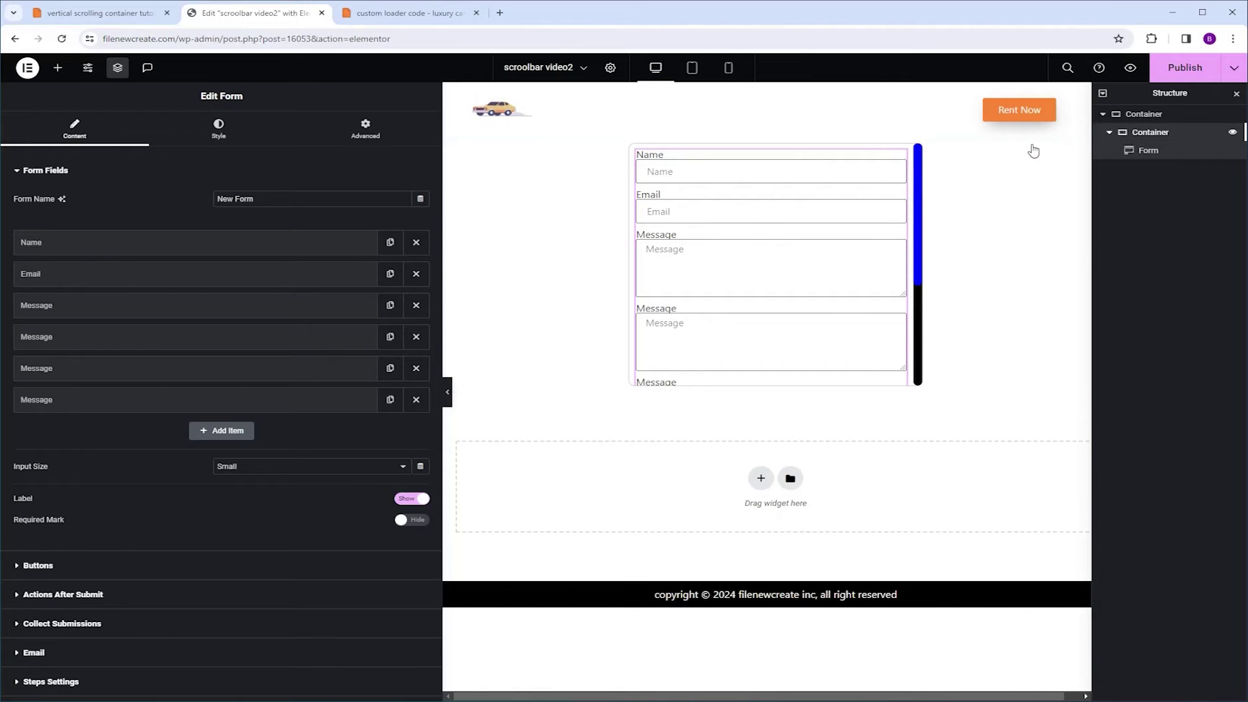
Try a 44px scrollbar width in the Custom CSS, then undo it back to 14px
scroll(280, 489, "down", 3)
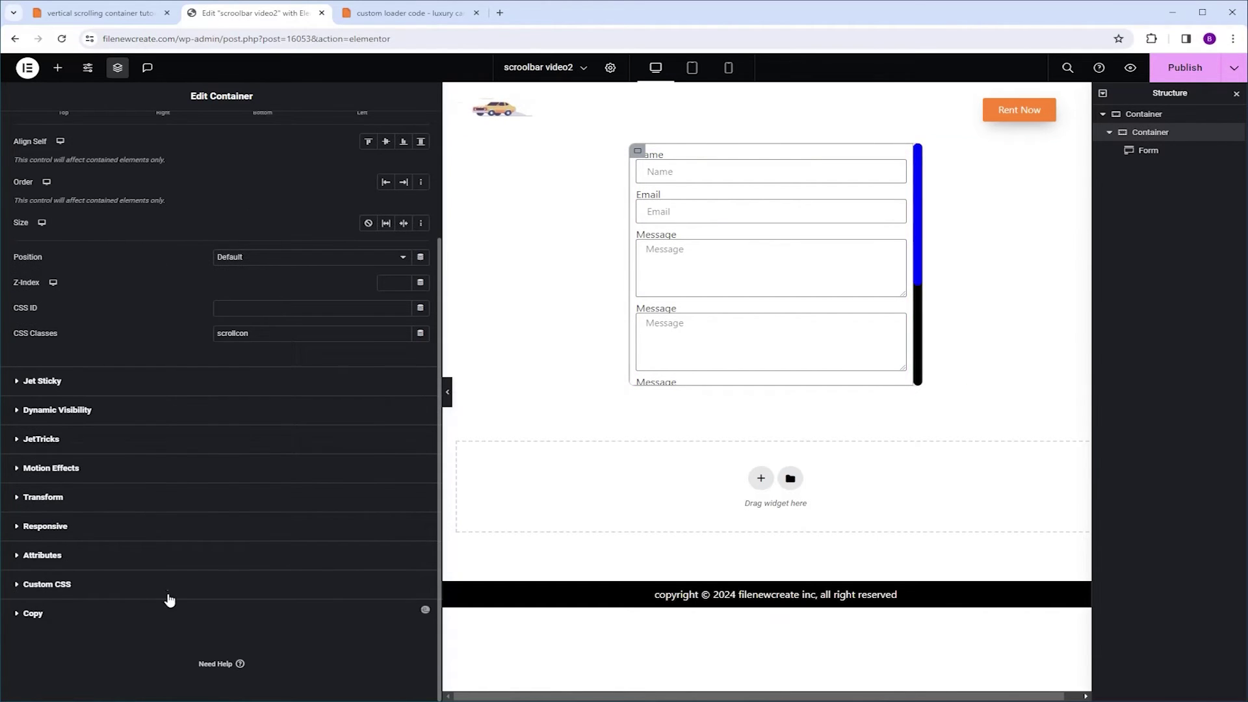
left_click(164, 584)
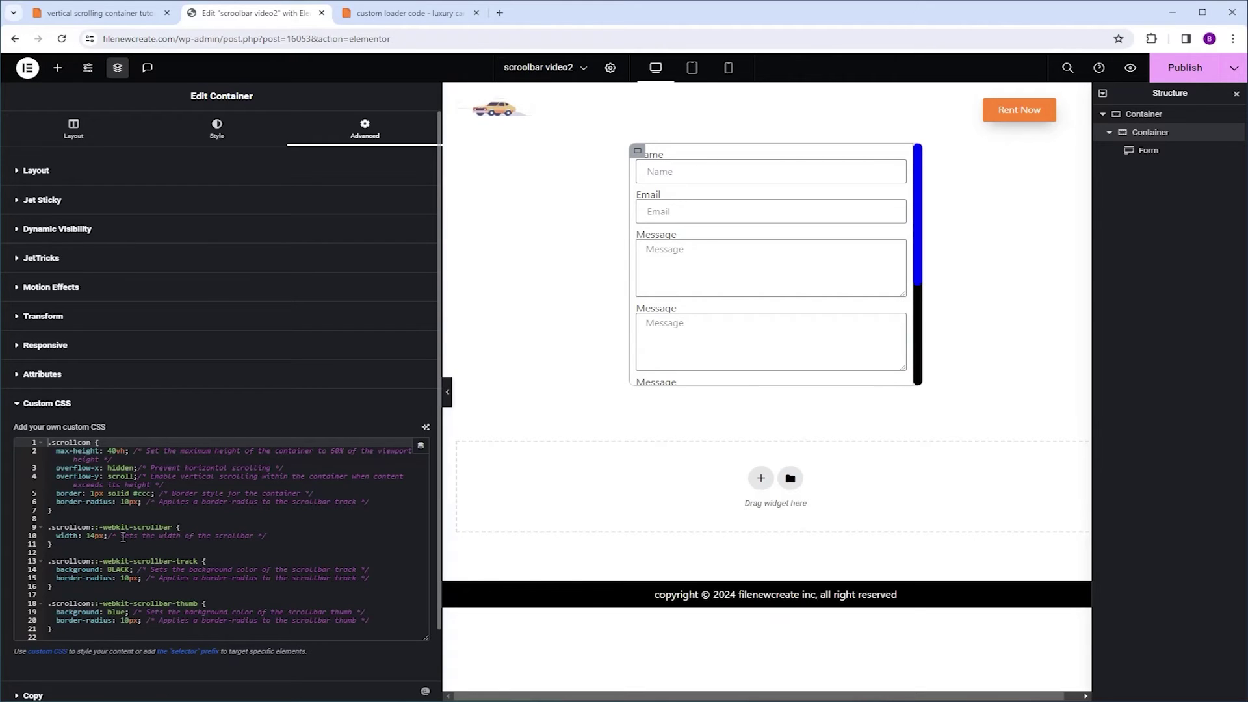
left_click(91, 536)
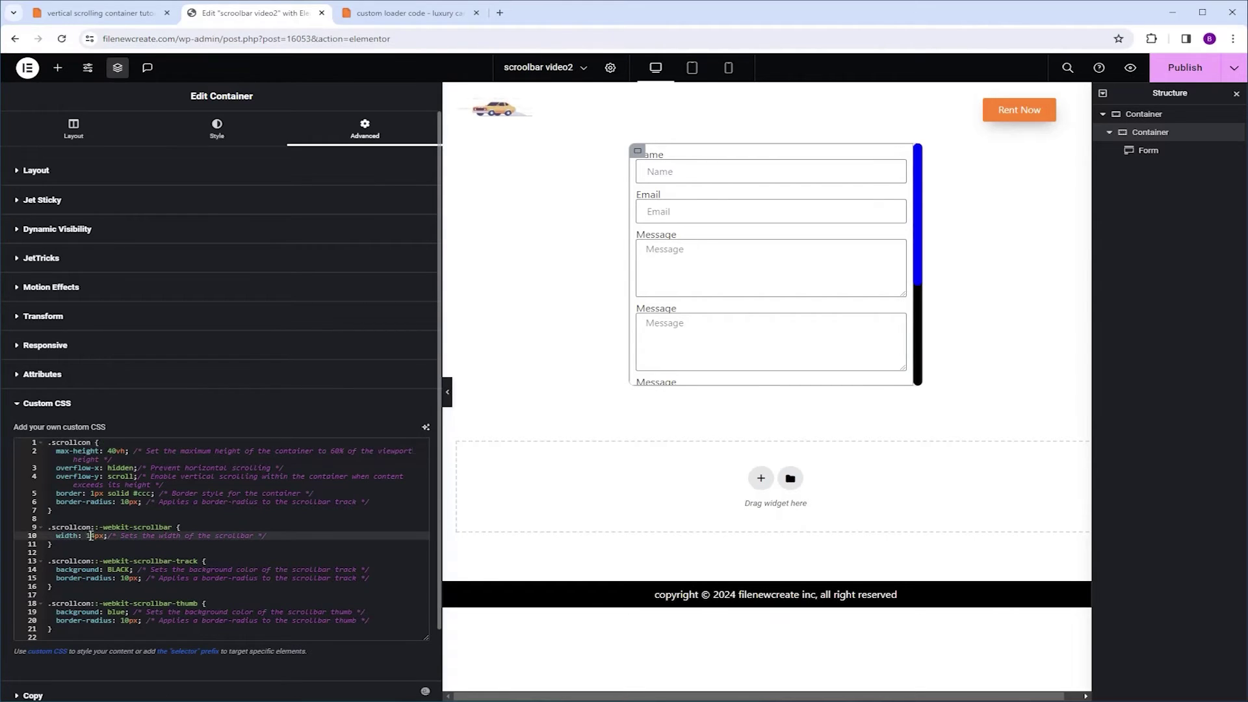
key("BackSpace")
type("4")
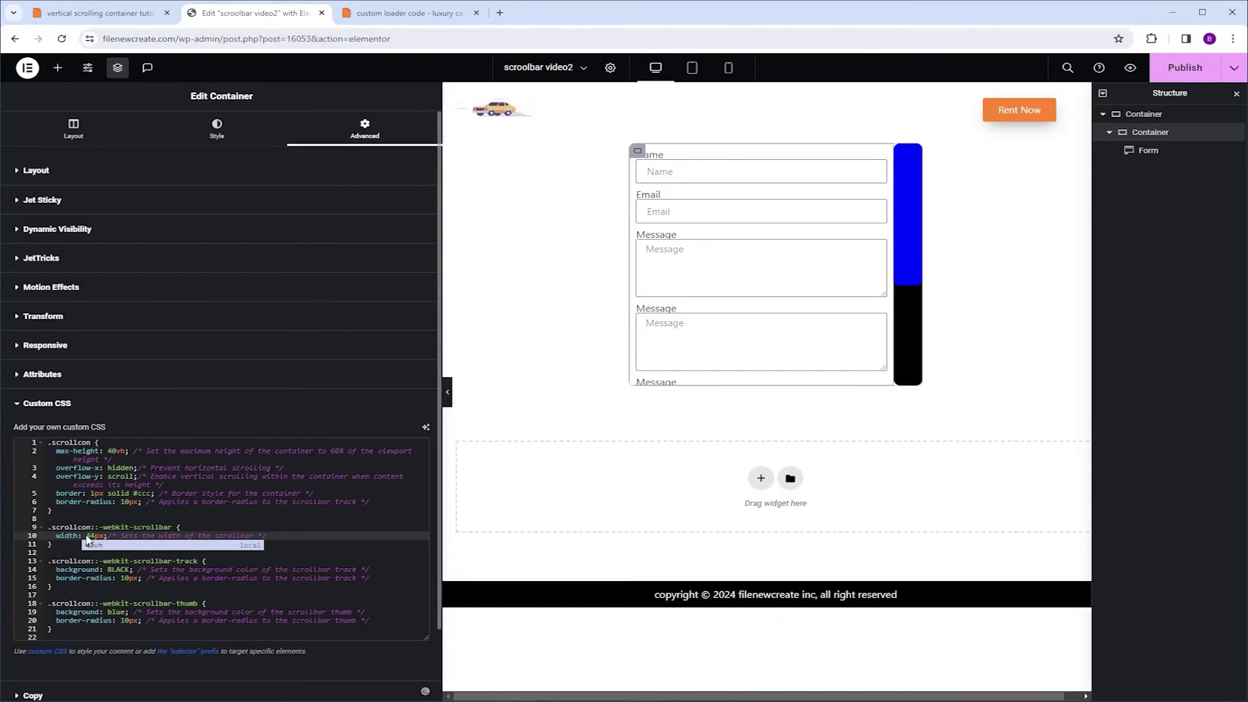
key("ctrl+z")
key("ctrl+z")
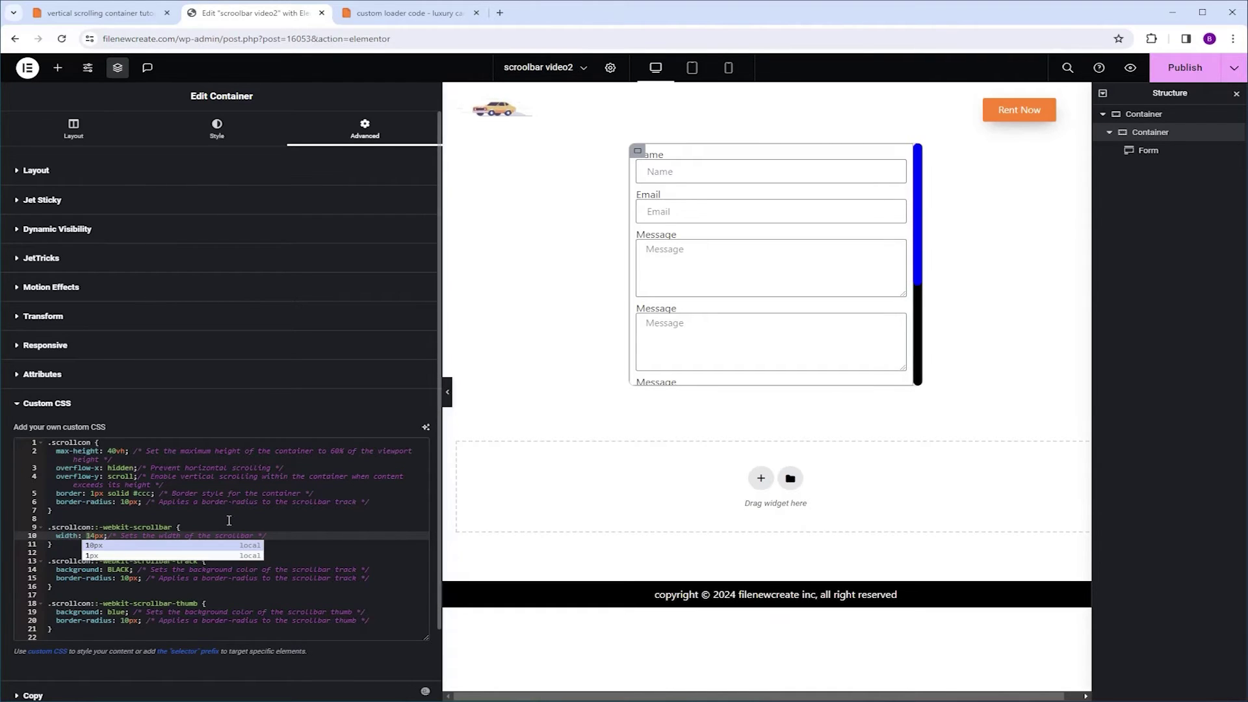
left_click(185, 528)
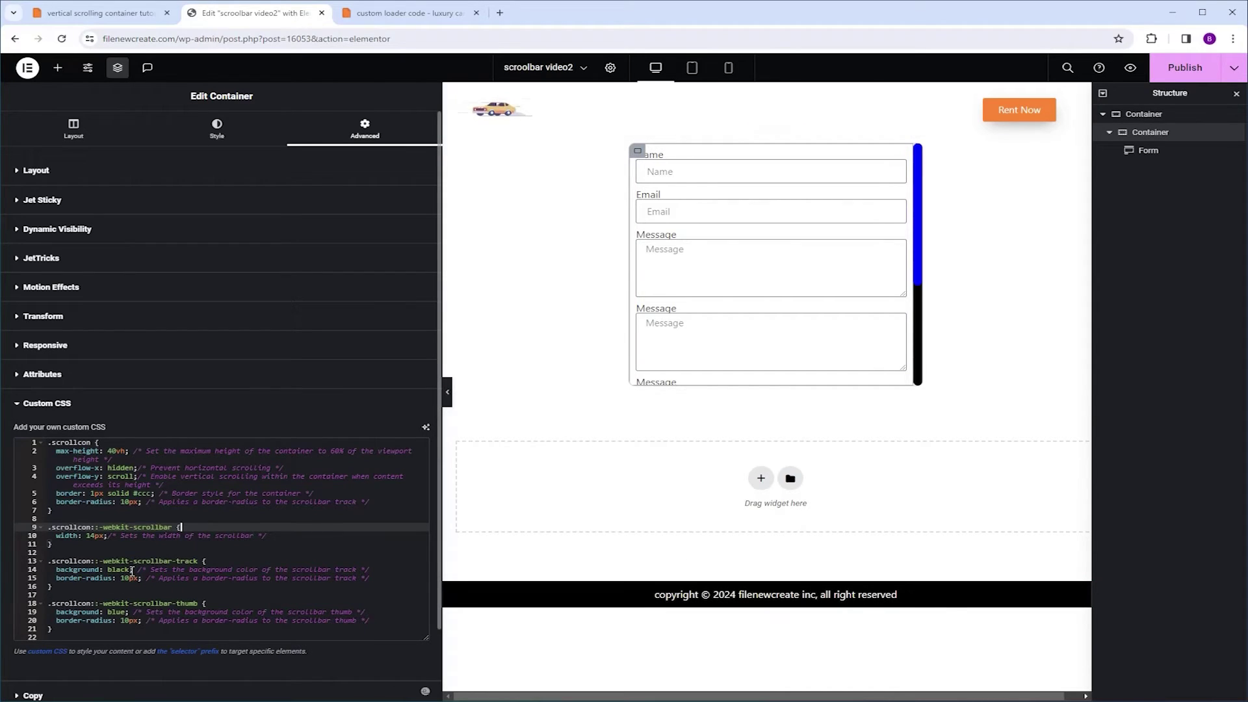
Change the track colour from black to grey and the thumb colour from blue to red
left_click_drag(132, 572, 112, 570)
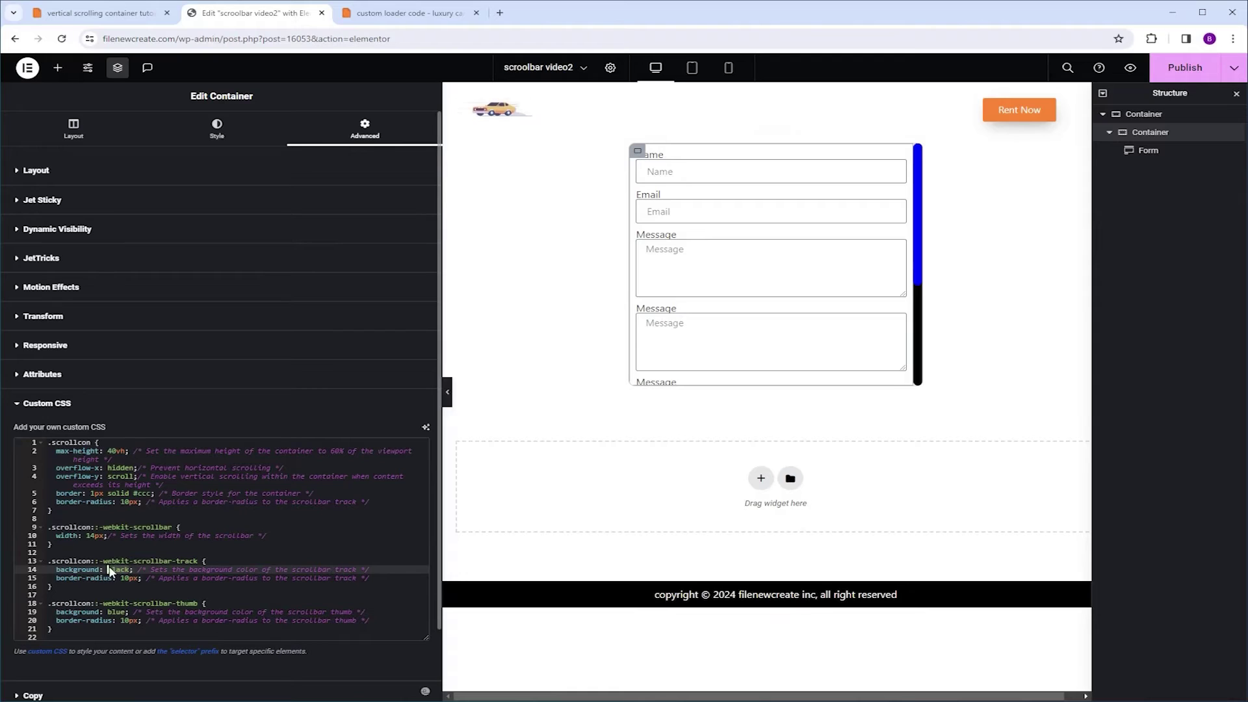
type("grey")
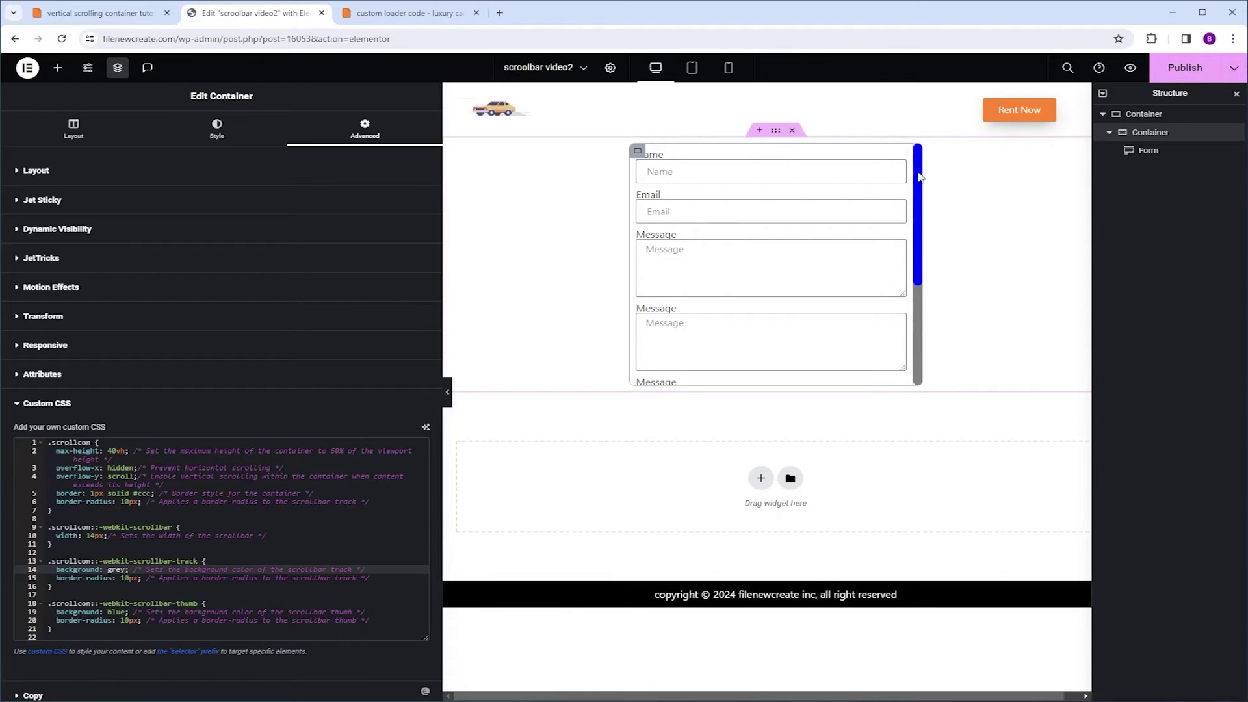
left_click_drag(128, 612, 108, 612)
type("red")
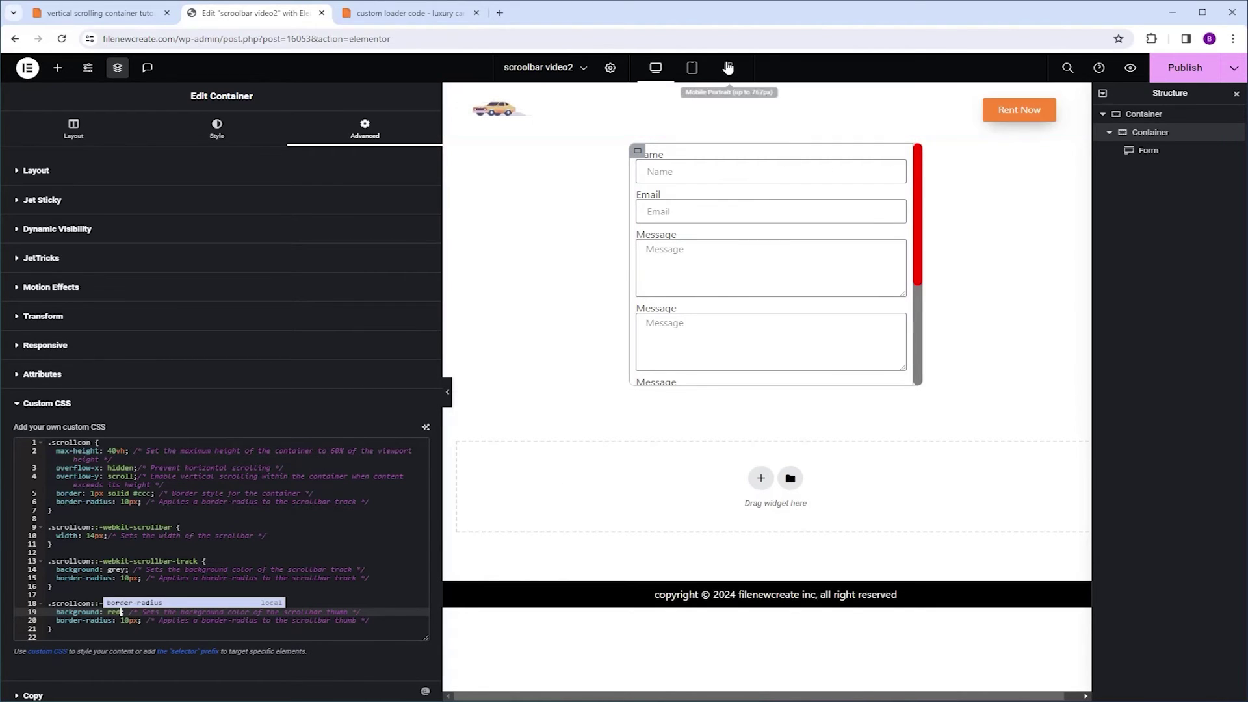
Preview the page at mobile size and scroll the form to check it
left_click(729, 70)
scroll(744, 218, "down", 5)
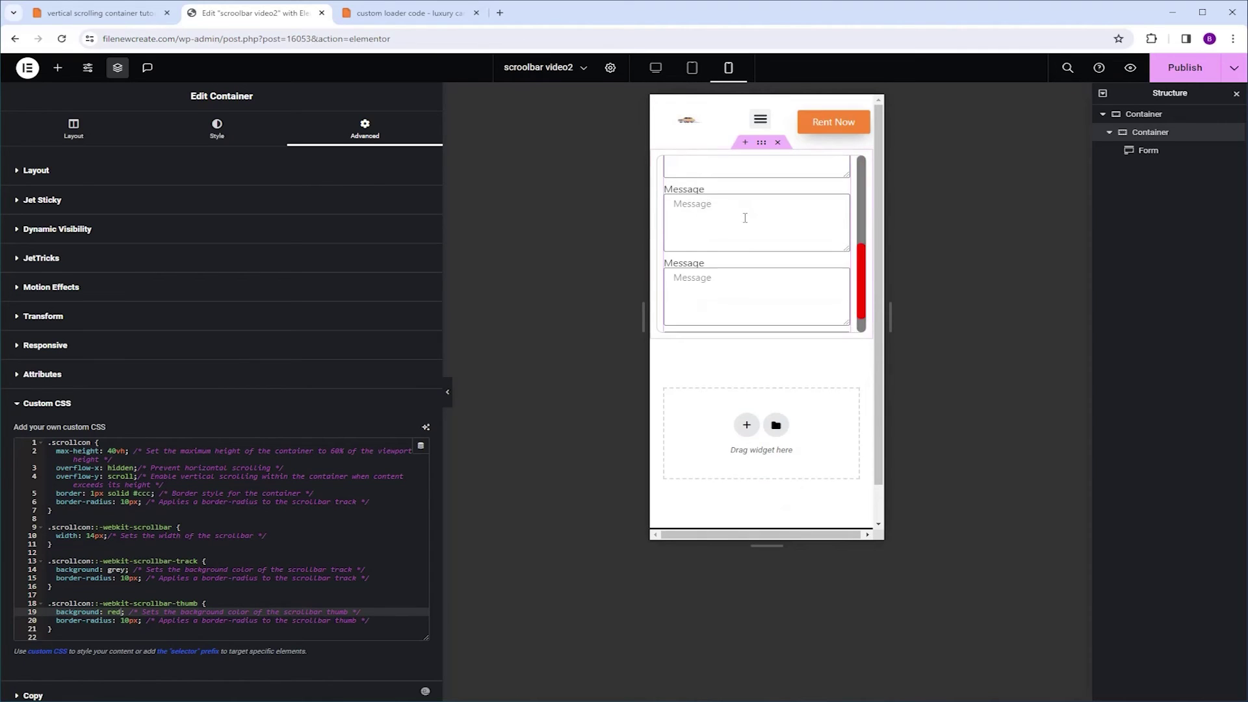
scroll(743, 234, "up", 1)
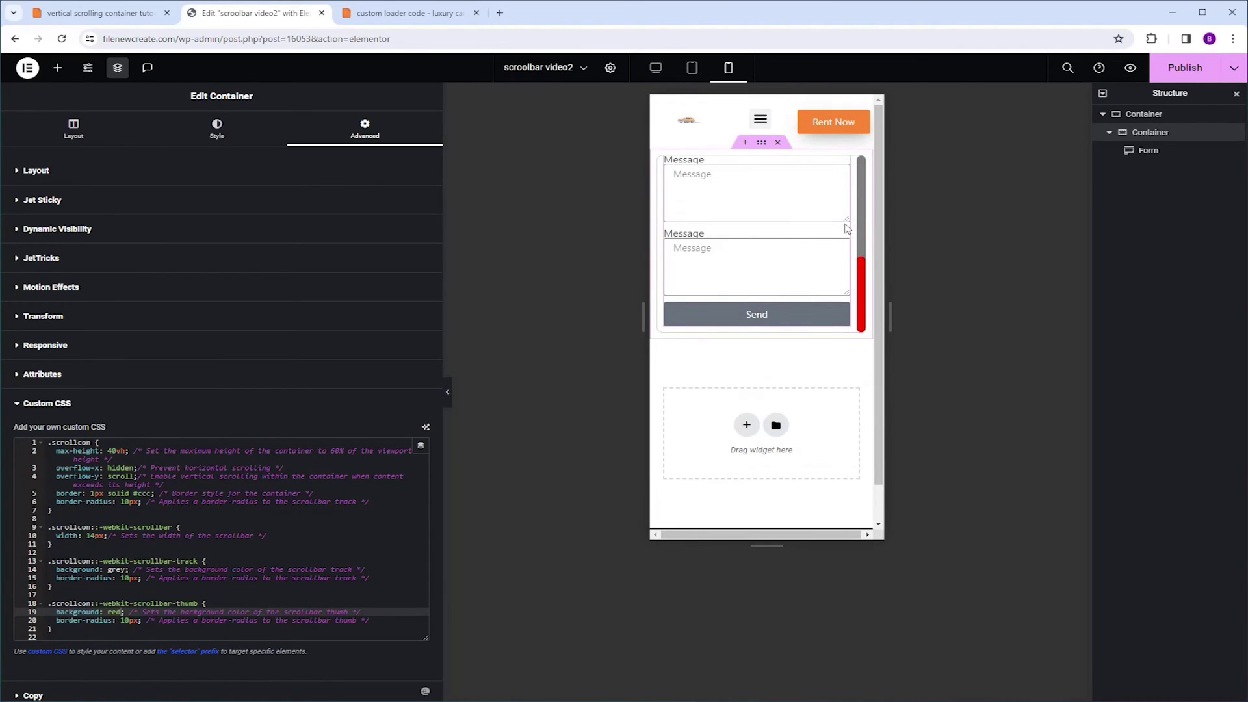
scroll(780, 235, "up", 4)
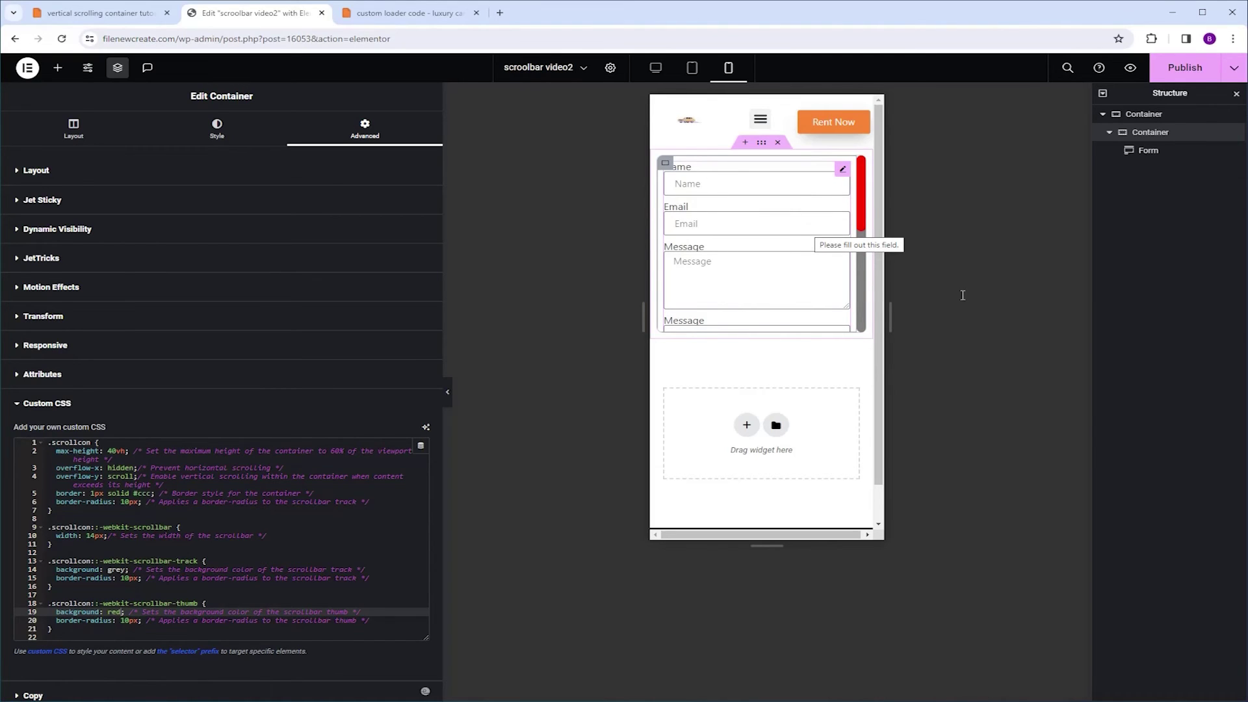
Duplicate the Form widget with Ctrl+D and scroll the container to check both forms
left_click(1150, 151)
right_click(1156, 156)
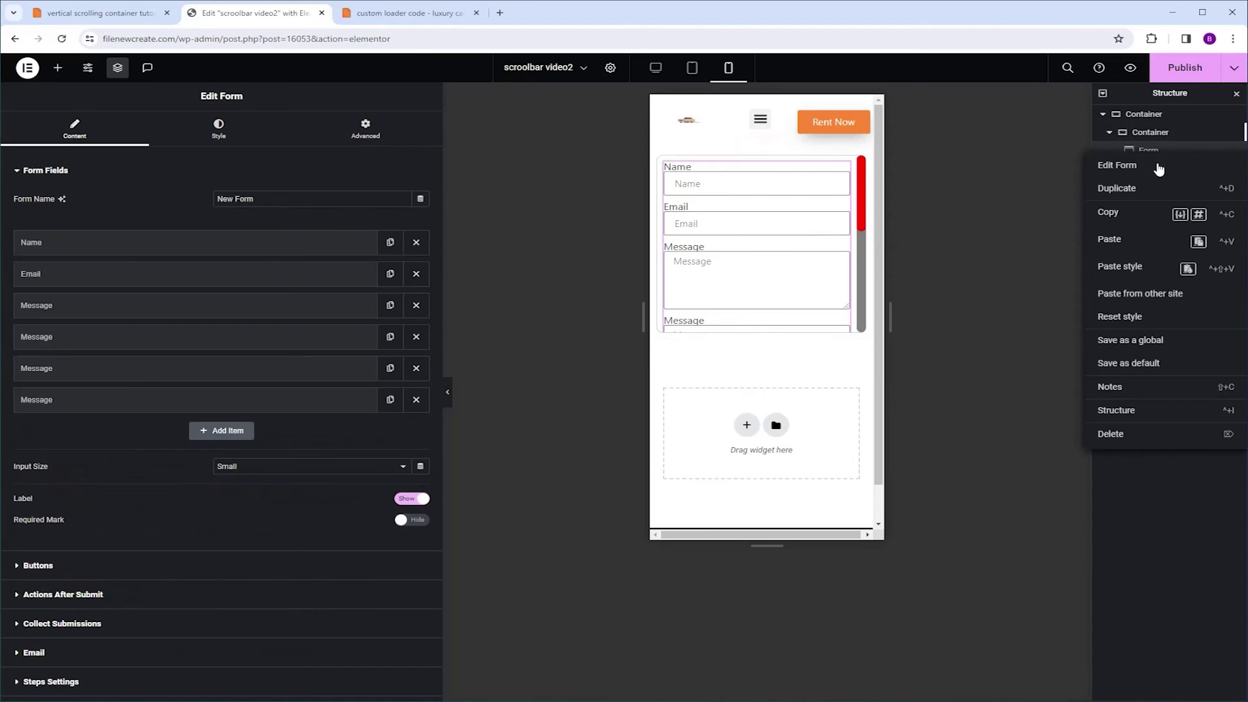
key("ctrl+d")
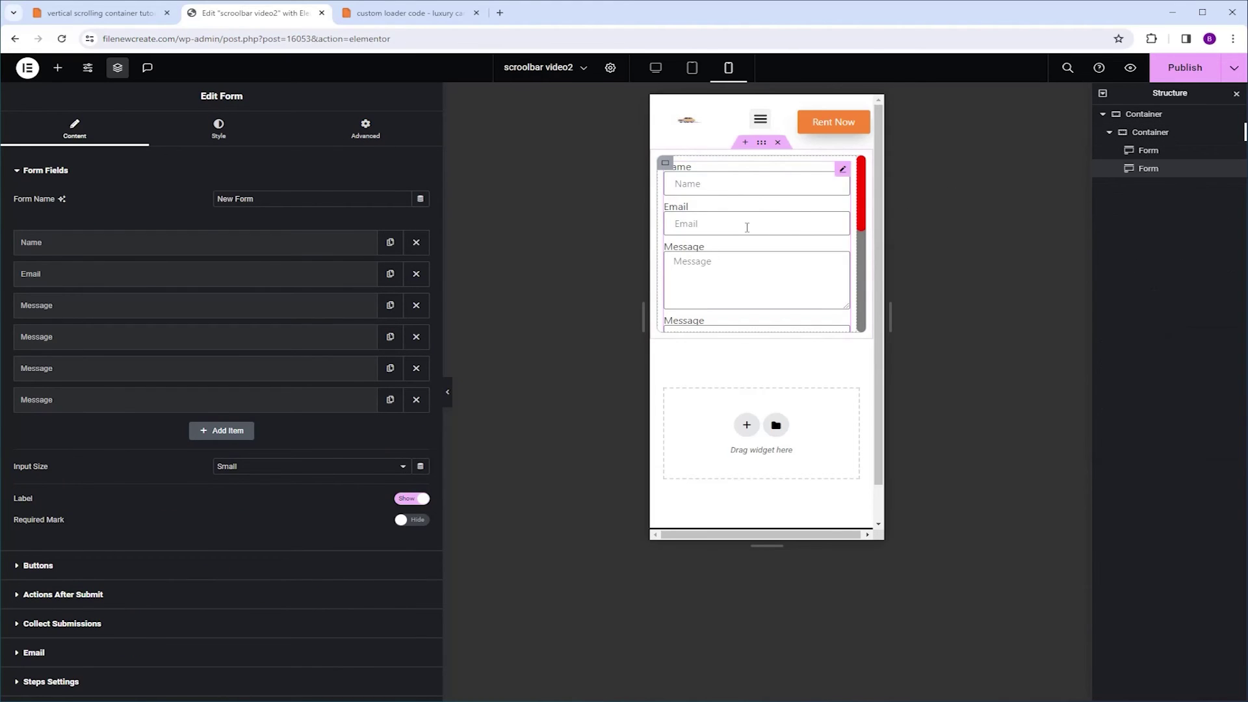
scroll(747, 228, "down", 5)
scroll(747, 228, "up", 5)
scroll(747, 229, "down", 3)
scroll(747, 228, "up", 3)
Set the inner container's direction to Row, return to desktop view, and publish the page
left_click(1166, 132)
left_click(74, 128)
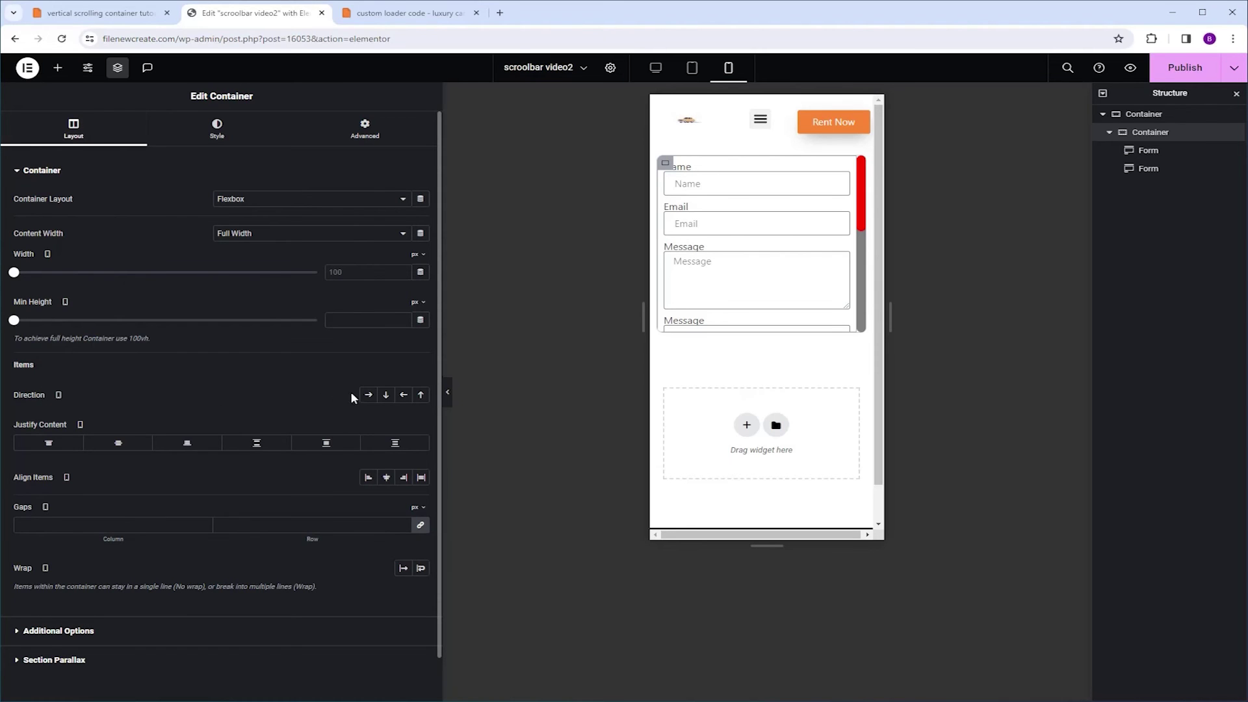
left_click(368, 394)
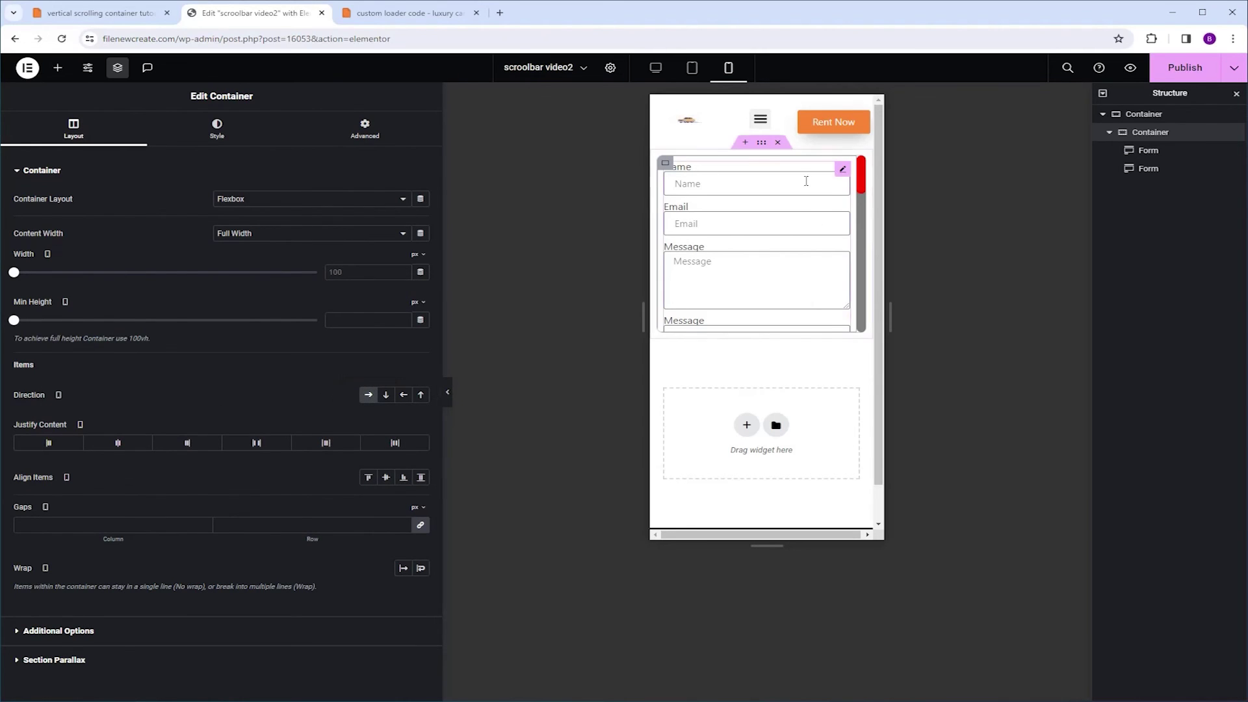
scroll(764, 188, "down", 5)
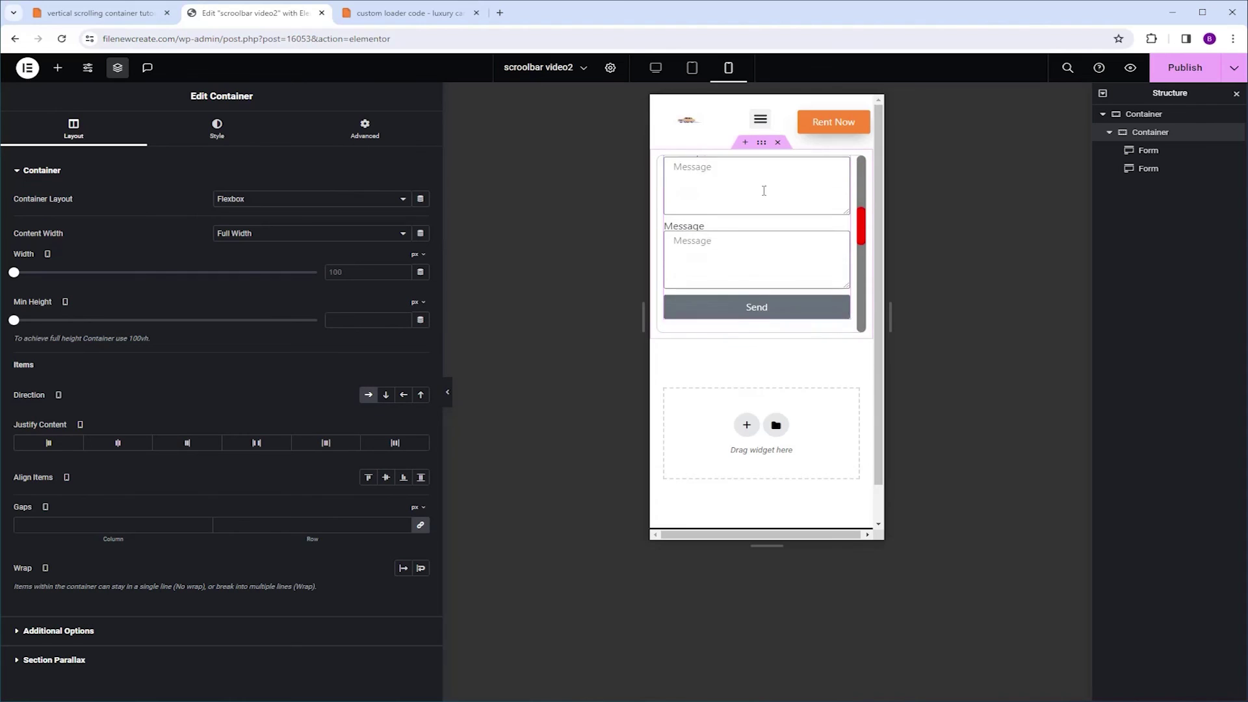
scroll(765, 195, "up", 4)
scroll(765, 197, "down", 4)
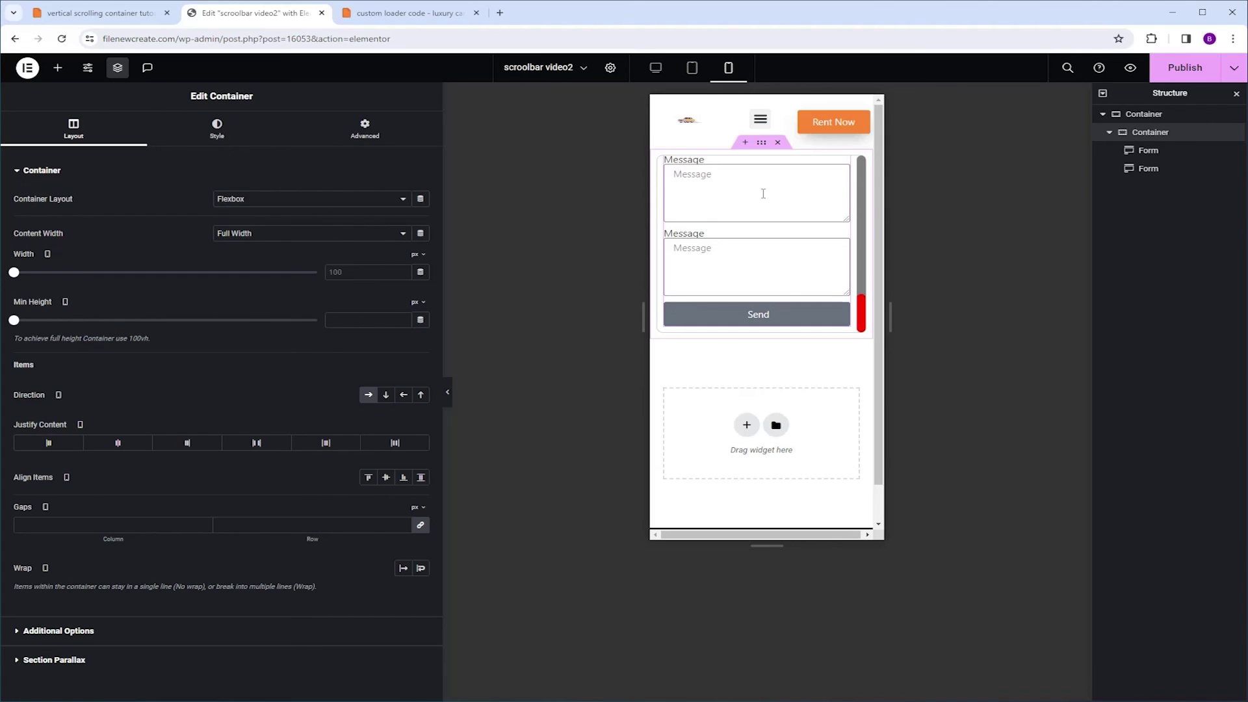
left_click(654, 69)
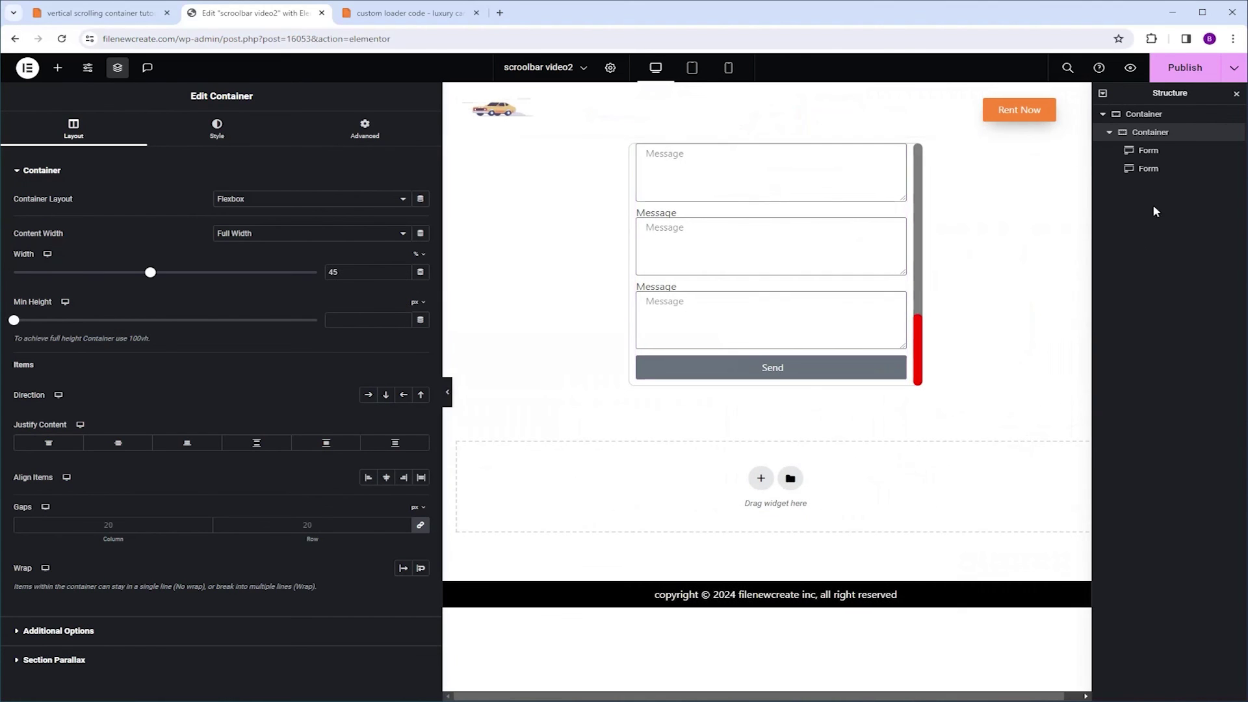
left_click(1185, 68)
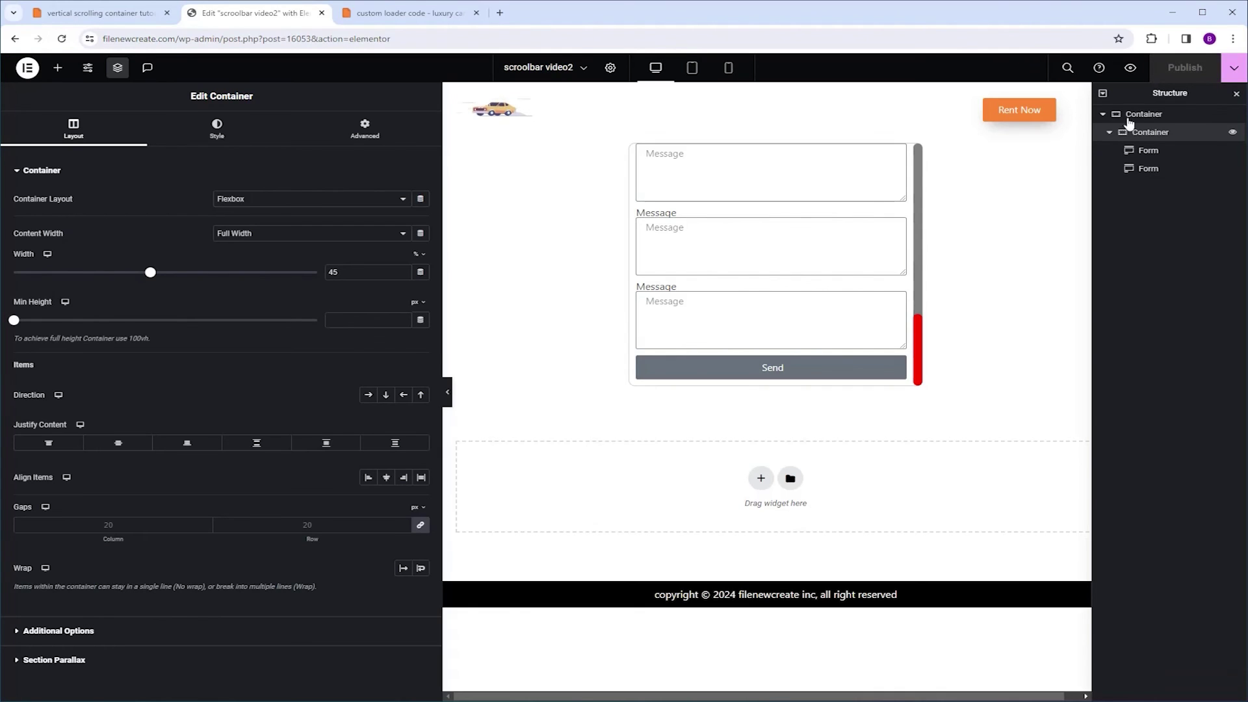
Preview the published page, scroll the red-thumb form, then return to the tutorial tab
left_click(1131, 68)
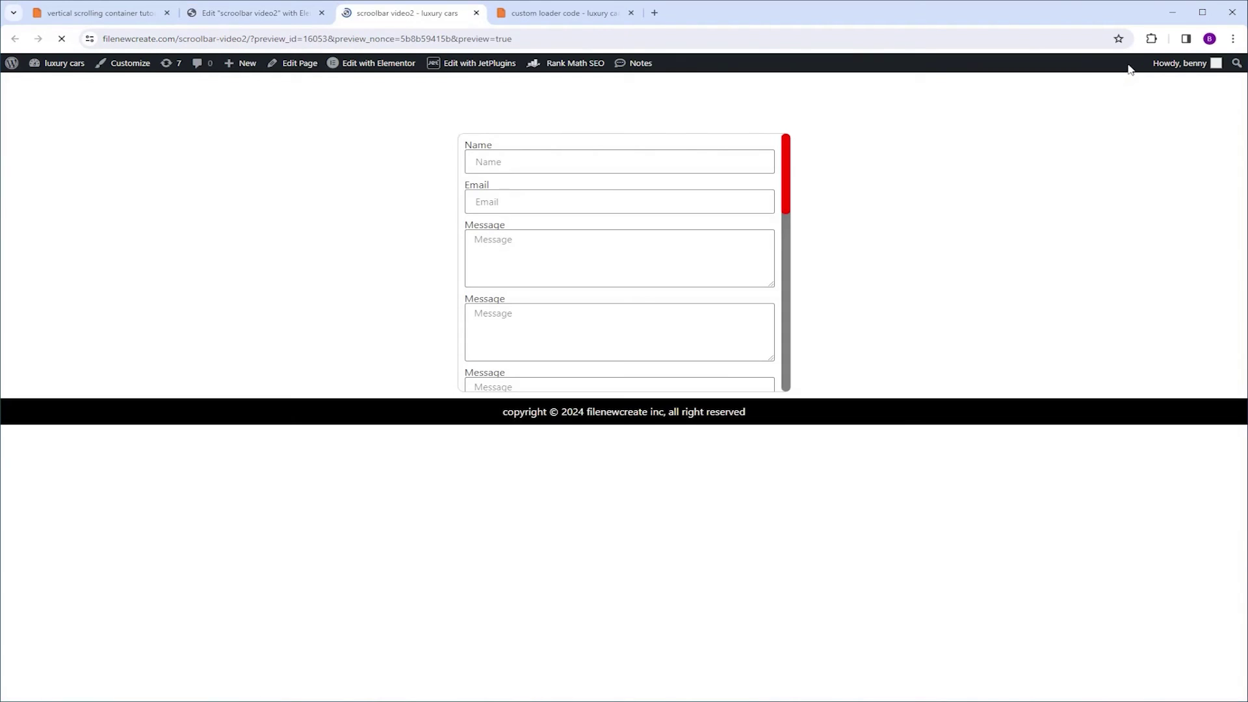
scroll(607, 175, "down", 5)
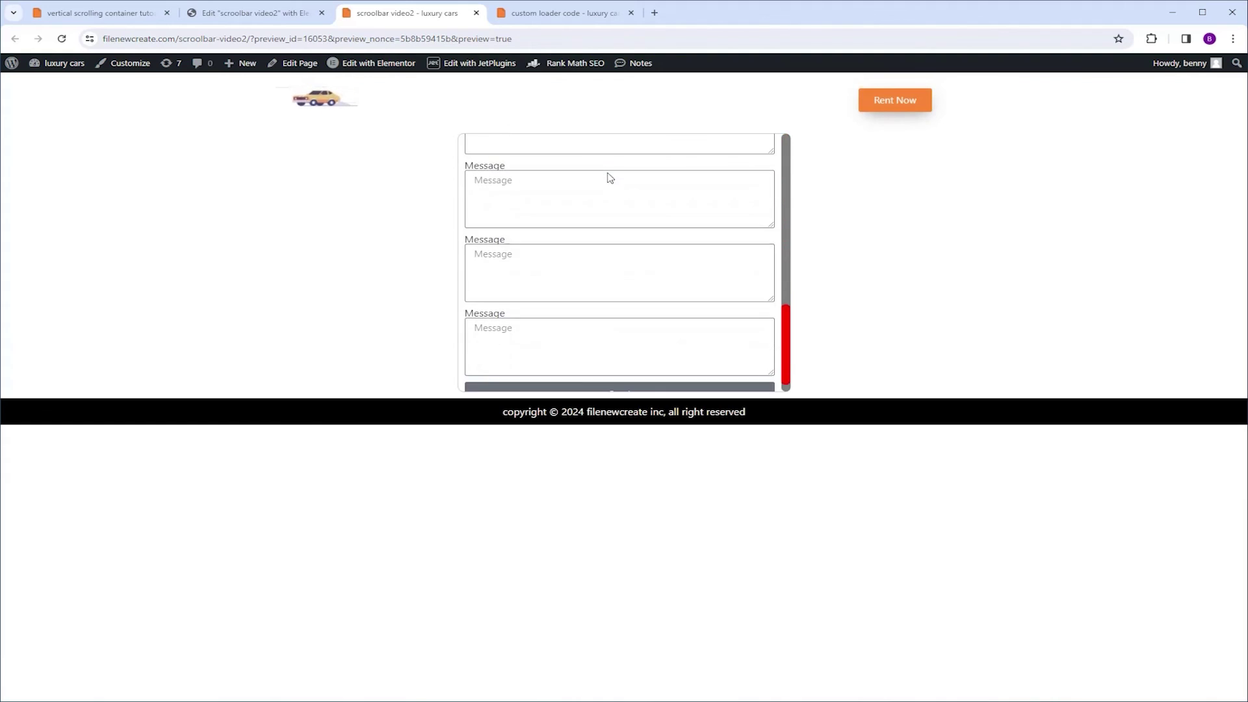
scroll(607, 170, "up", 10)
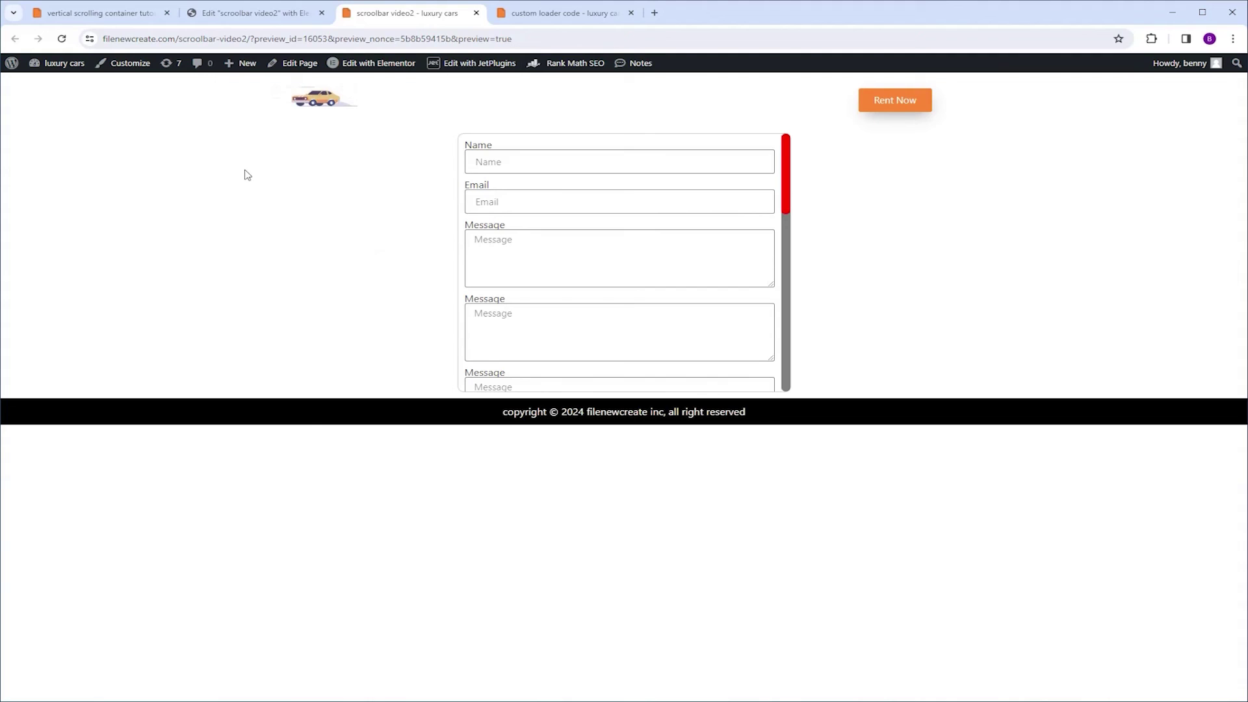
left_click(107, 18)
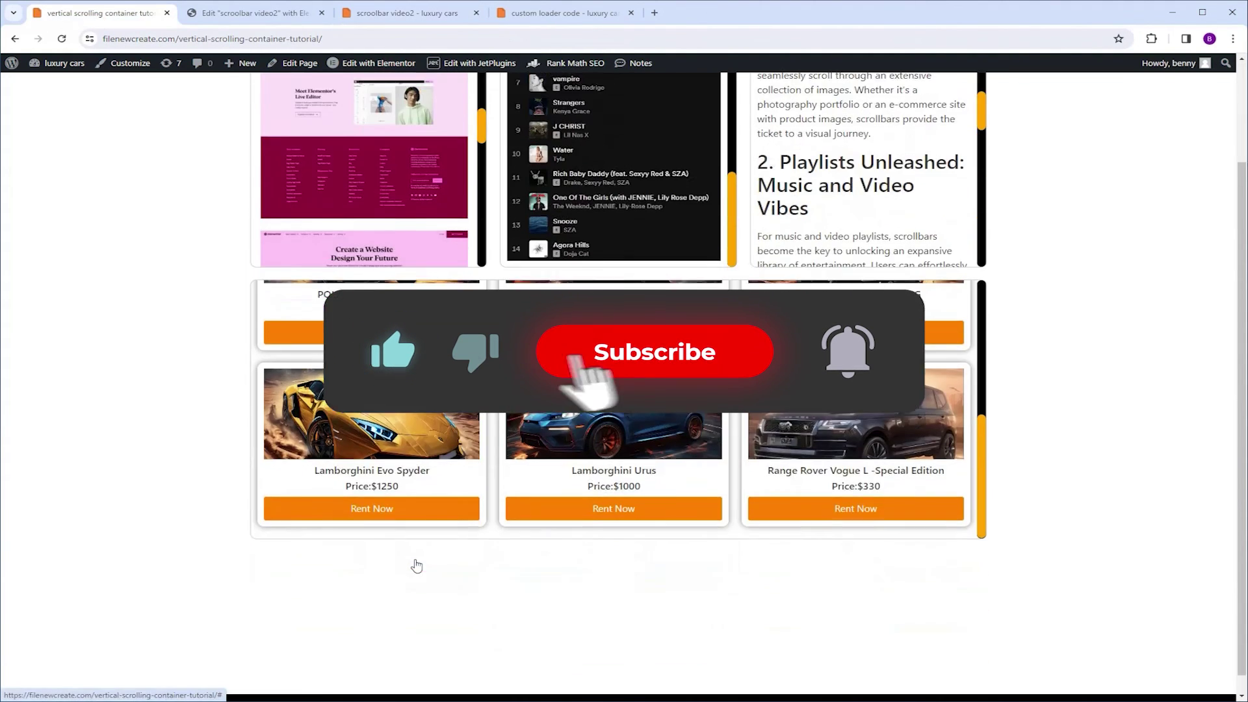
scroll(417, 566, "up", 2)
scroll(556, 284, "up", 1)
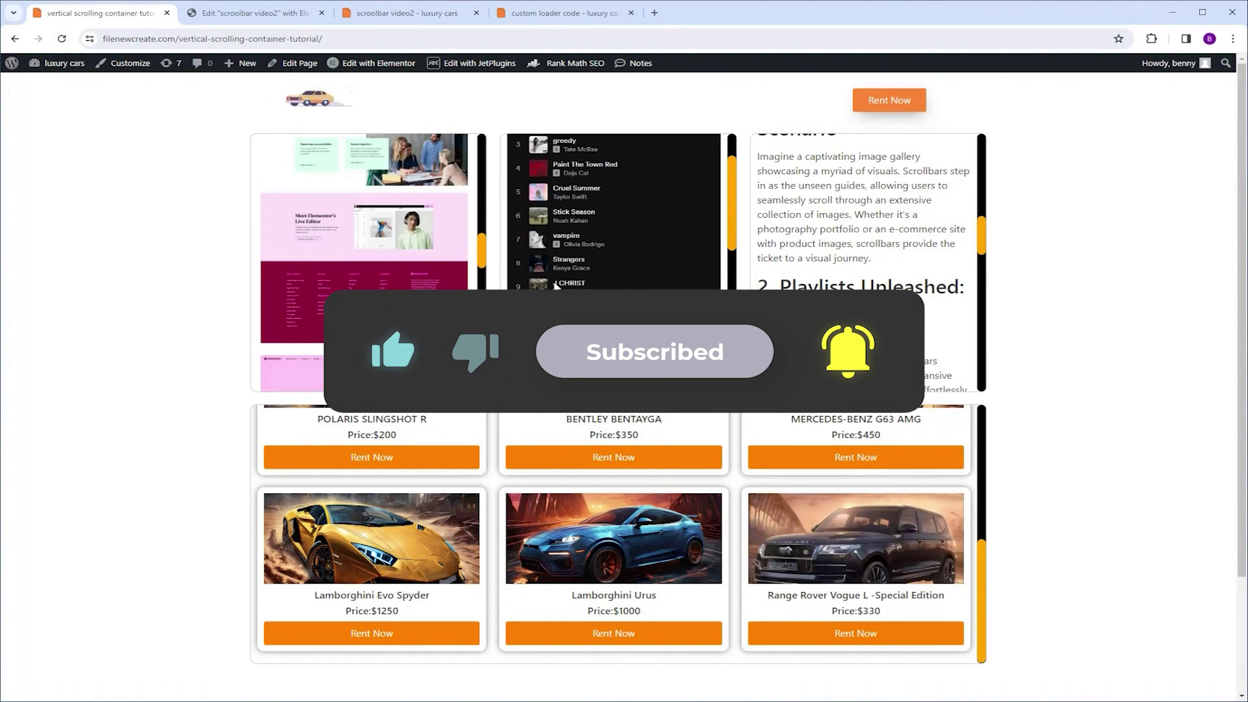